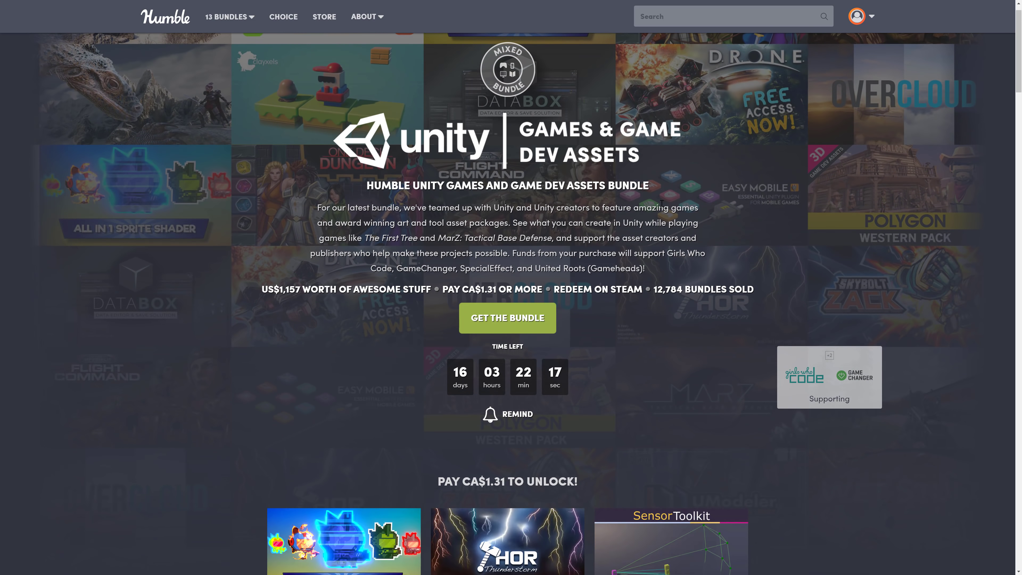
- Scroll down the Humble Unity bundle to the CA$38.02+ grid and highlight UModeler's $89 MSRP
{"action": "scroll", "coordinate": [654, 212], "scroll_direction": "down", "scroll_amount": 5}
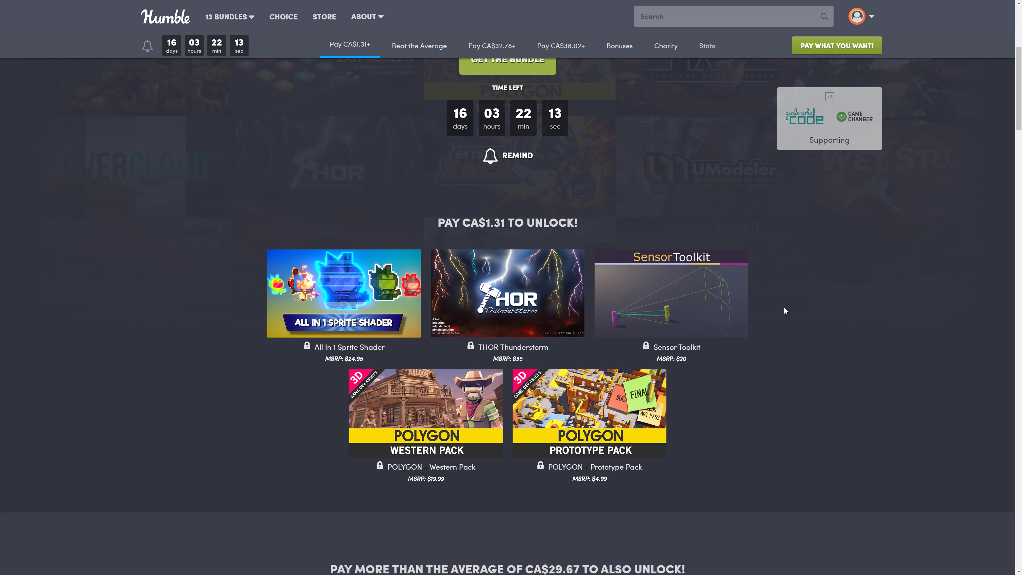
{"action": "scroll", "coordinate": [801, 314], "scroll_direction": "down", "scroll_amount": 3}
{"action": "scroll", "coordinate": [799, 326], "scroll_direction": "down", "scroll_amount": 5}
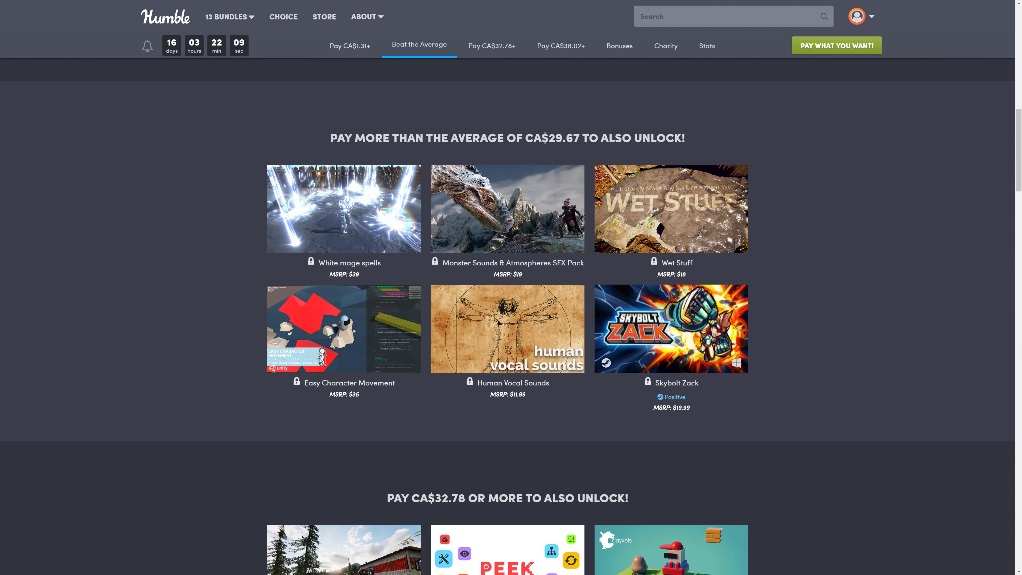
{"action": "scroll", "coordinate": [767, 355], "scroll_direction": "down", "scroll_amount": 4}
{"action": "scroll", "coordinate": [770, 338], "scroll_direction": "down", "scroll_amount": 2}
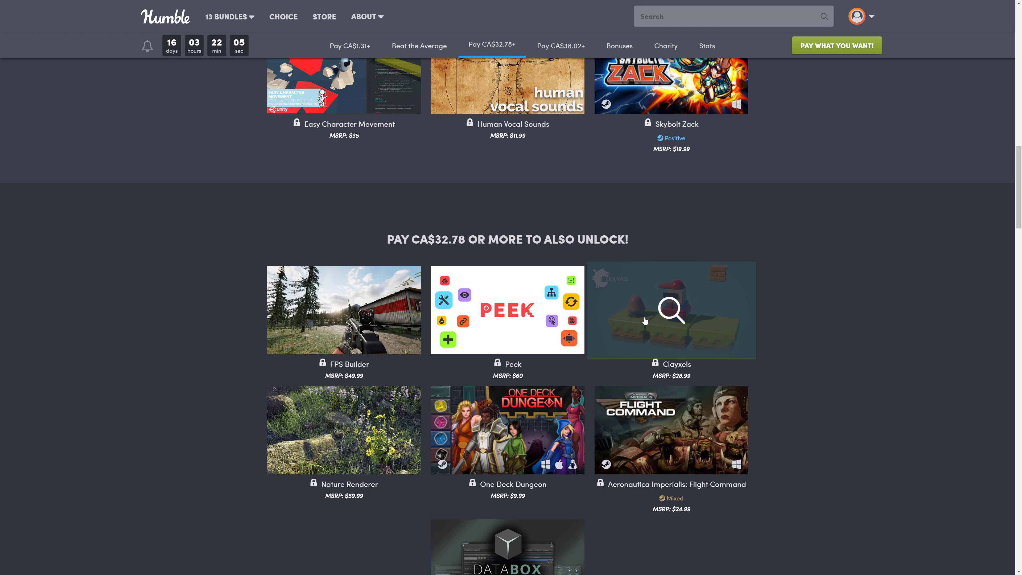
{"action": "scroll", "coordinate": [393, 319], "scroll_direction": "down", "scroll_amount": 7}
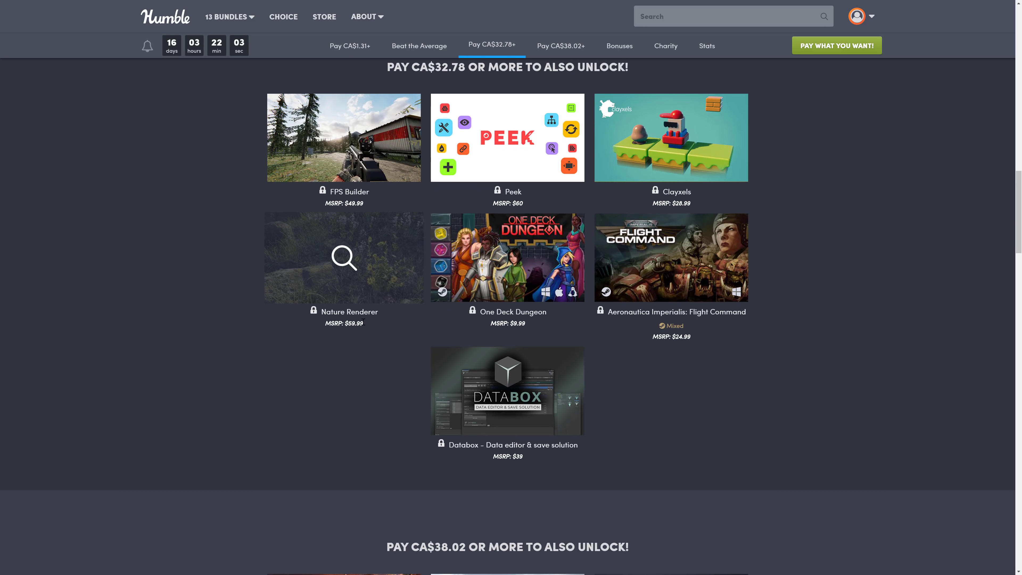
{"action": "scroll", "coordinate": [641, 331], "scroll_direction": "down", "scroll_amount": 4}
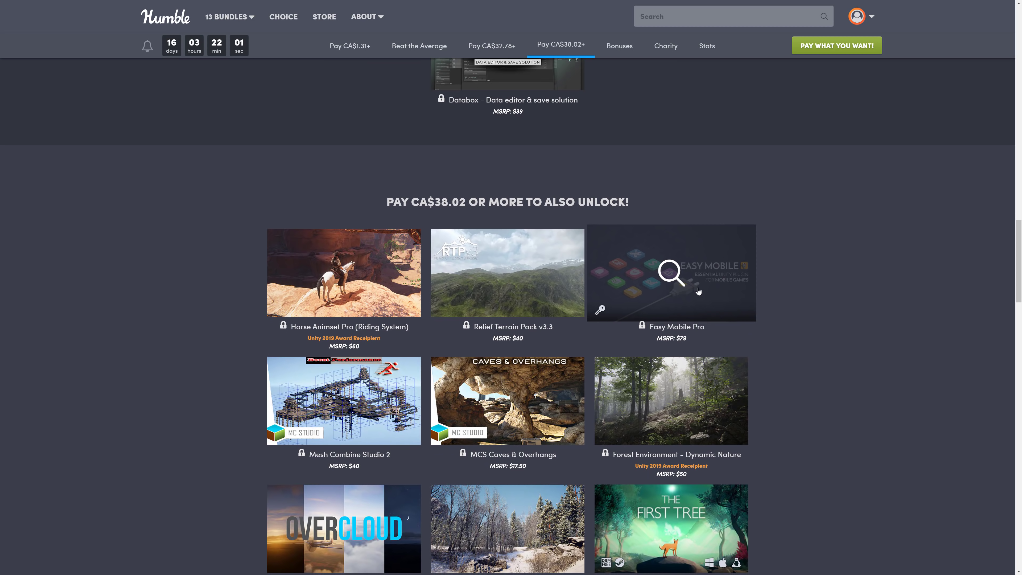
{"action": "scroll", "coordinate": [282, 429], "scroll_direction": "down", "scroll_amount": 4}
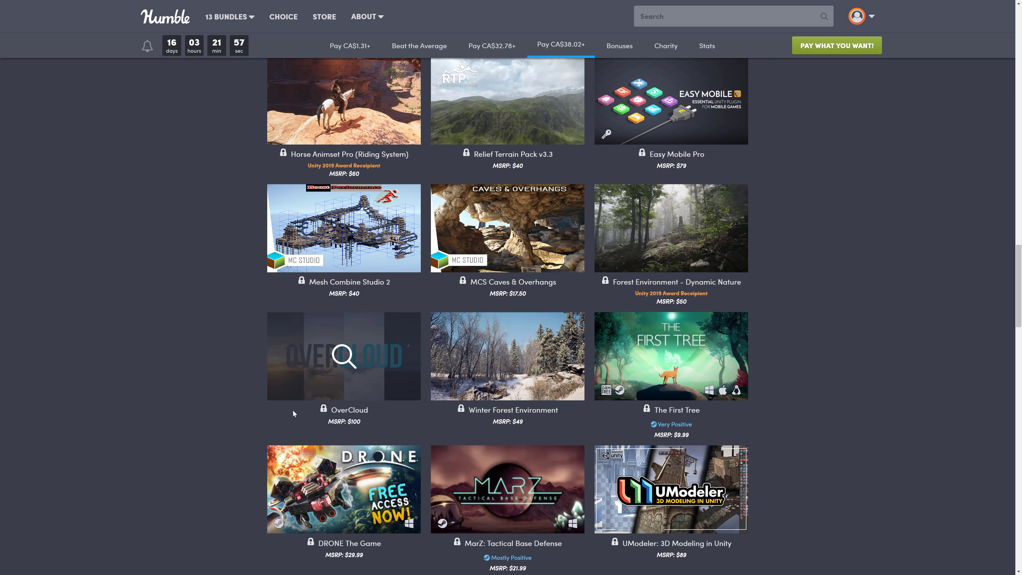
{"action": "scroll", "coordinate": [783, 334], "scroll_direction": "down", "scroll_amount": 4}
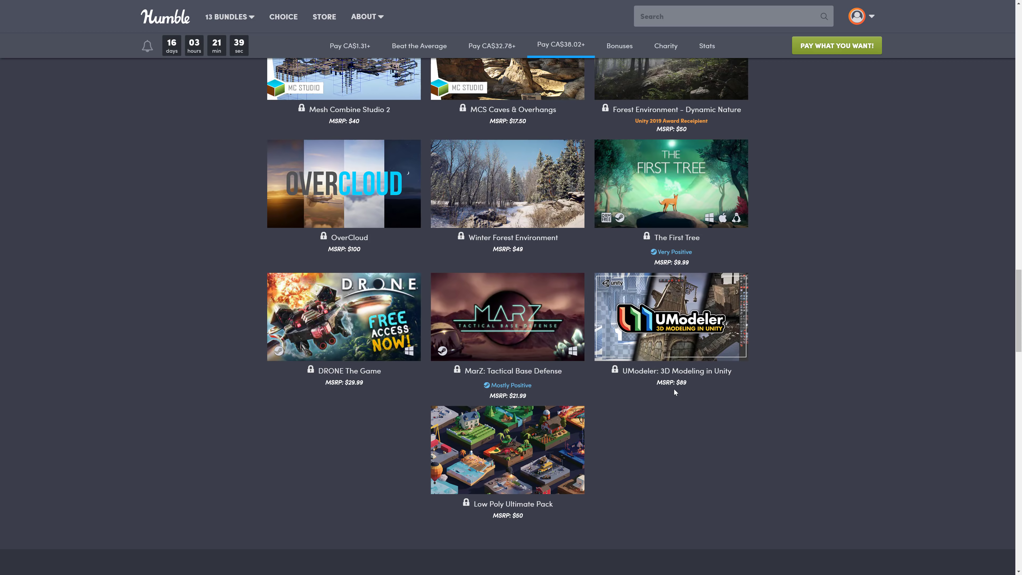
{"action": "left_click_drag", "start_coordinate": [677, 382], "coordinate": [689, 383]}
- Highlight the bundle's 1,157 total value, then highlight the 89 in UModeler's price again
{"action": "scroll", "coordinate": [827, 389], "scroll_direction": "up", "scroll_amount": 20}
{"action": "scroll", "coordinate": [829, 426], "scroll_direction": "up", "scroll_amount": 9}
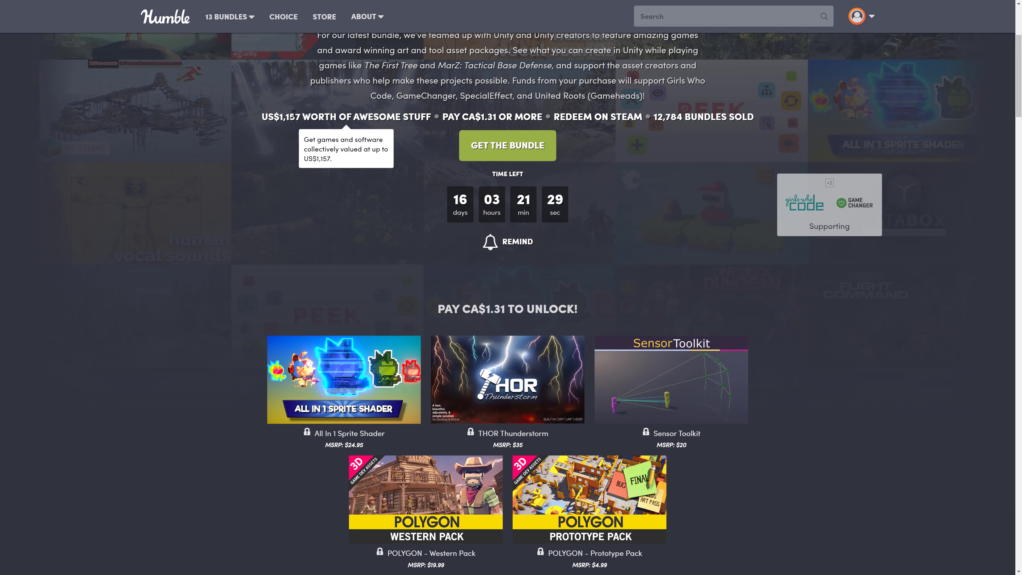
{"action": "double_click", "coordinate": [291, 117]}
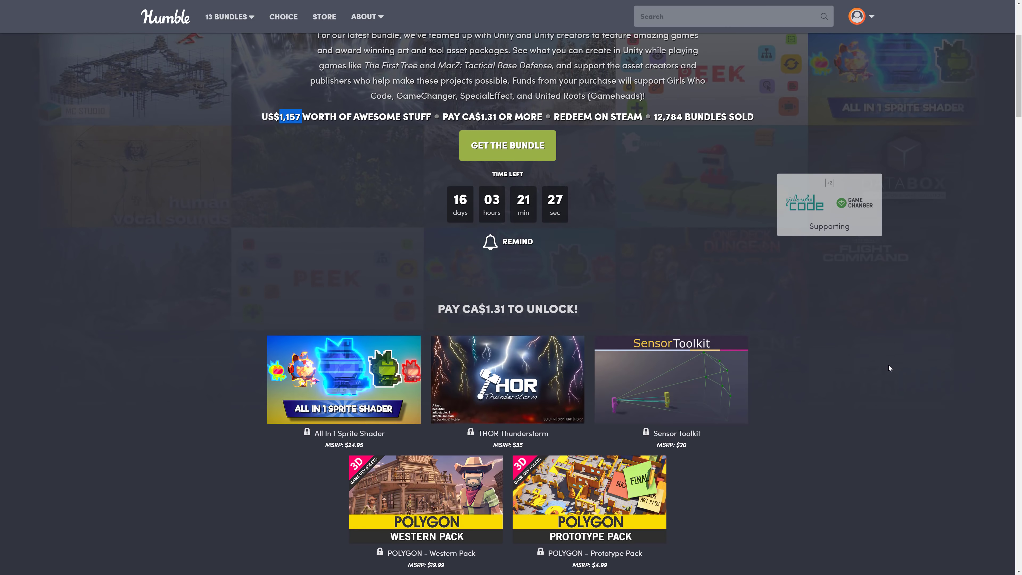
{"action": "scroll", "coordinate": [889, 365], "scroll_direction": "down", "scroll_amount": 20}
{"action": "scroll", "coordinate": [888, 366], "scroll_direction": "down", "scroll_amount": 9}
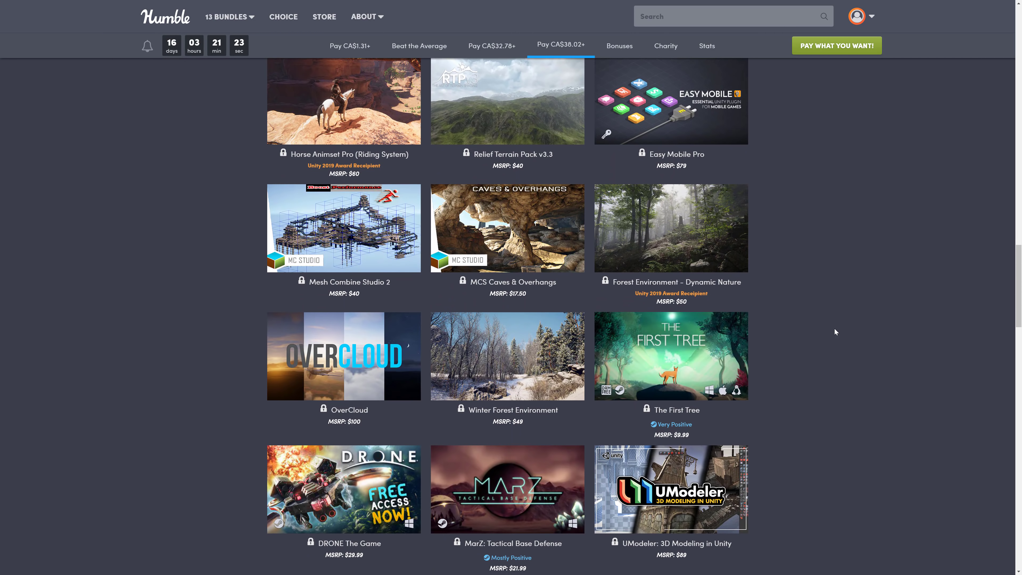
{"action": "scroll", "coordinate": [836, 332], "scroll_direction": "down", "scroll_amount": 4}
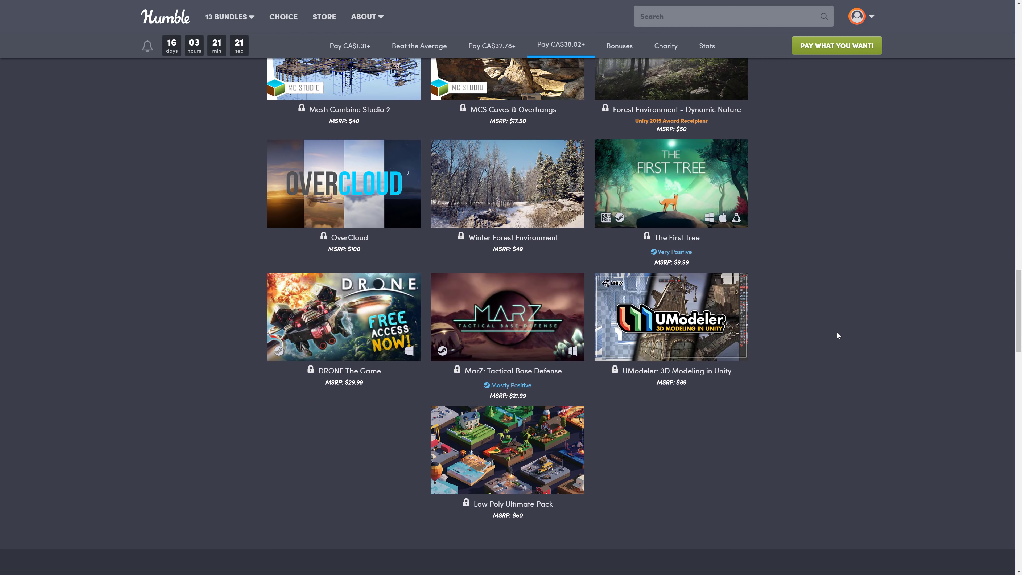
{"action": "double_click", "coordinate": [683, 380]}
- On the UModeler Asset Store page, highlight the $125 price and replay then pause the trailer
{"action": "key", "text": "alt+Tab"}
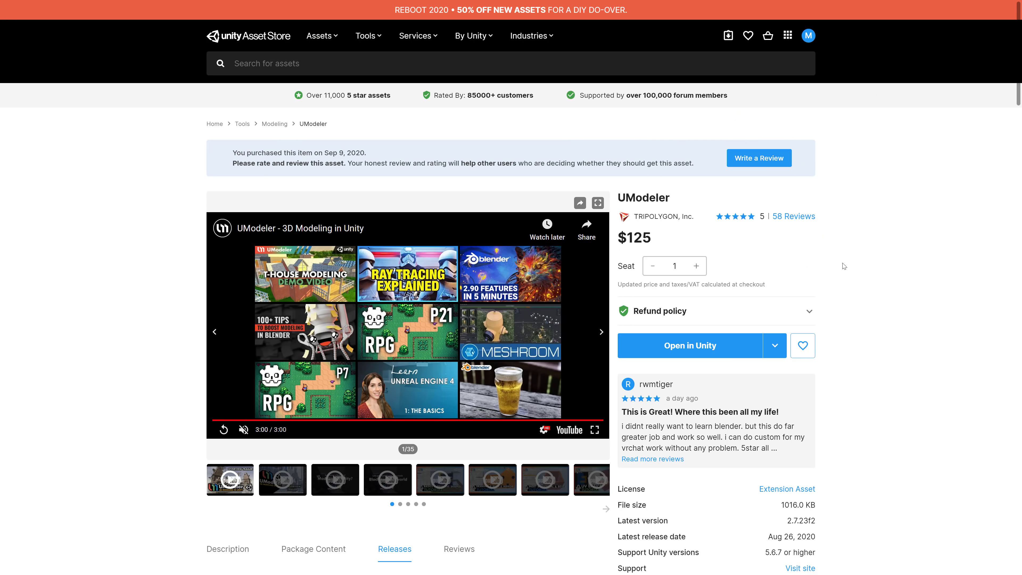
{"action": "left_click_drag", "start_coordinate": [652, 238], "coordinate": [617, 239]}
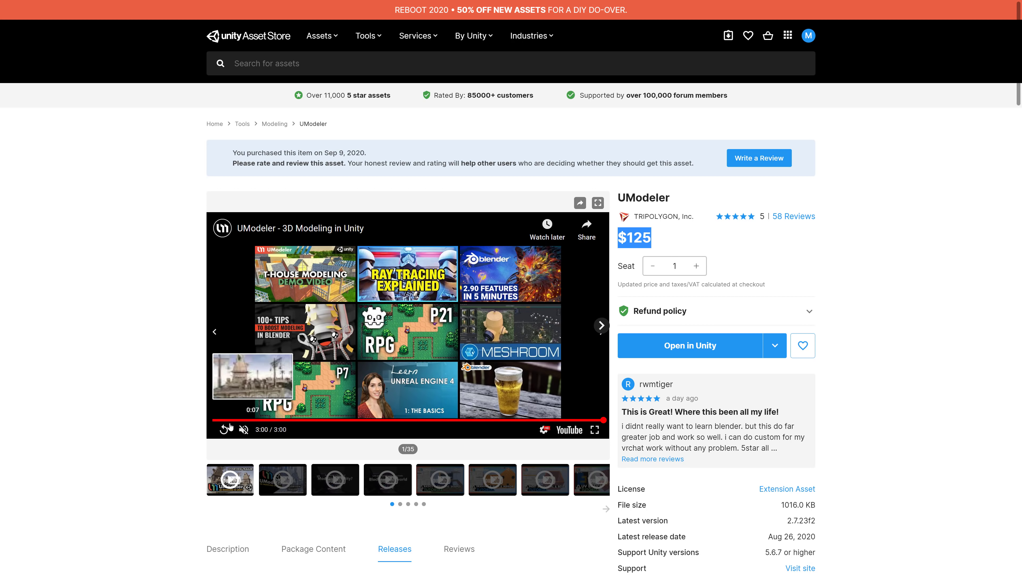
{"action": "left_click", "coordinate": [224, 430]}
{"action": "left_click", "coordinate": [224, 430]}
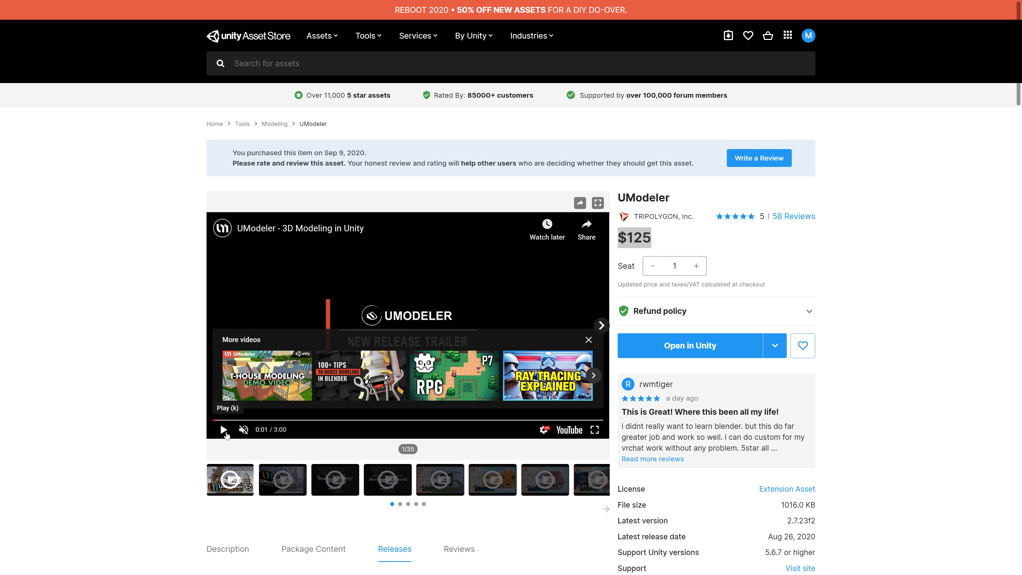
- Read through UModeler's Releases and Description feature list, then switch back to the Unity editor
{"action": "scroll", "coordinate": [633, 387], "scroll_direction": "down", "scroll_amount": 5}
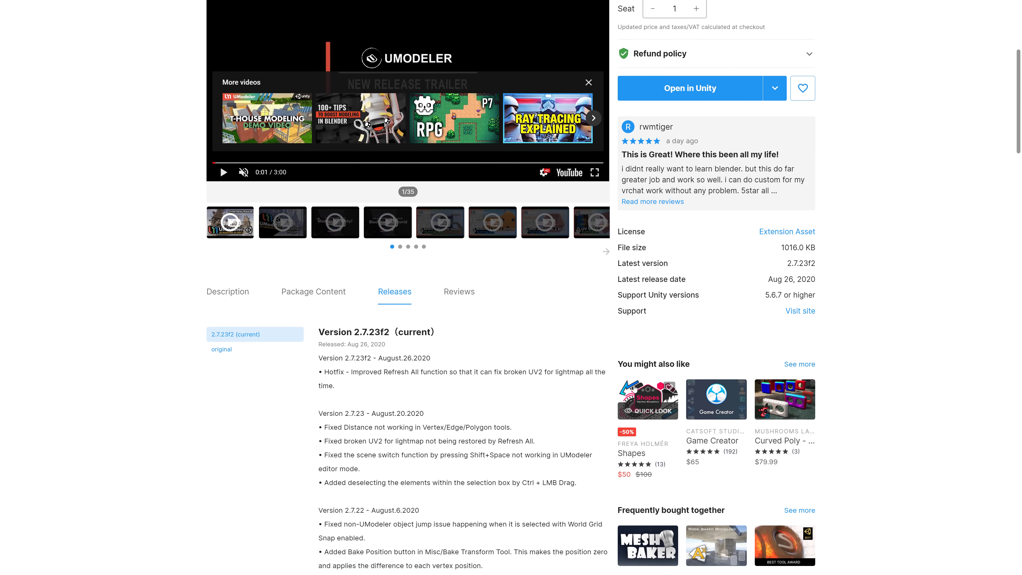
{"action": "scroll", "coordinate": [633, 388], "scroll_direction": "down", "scroll_amount": 2}
{"action": "scroll", "coordinate": [485, 415], "scroll_direction": "down", "scroll_amount": 2}
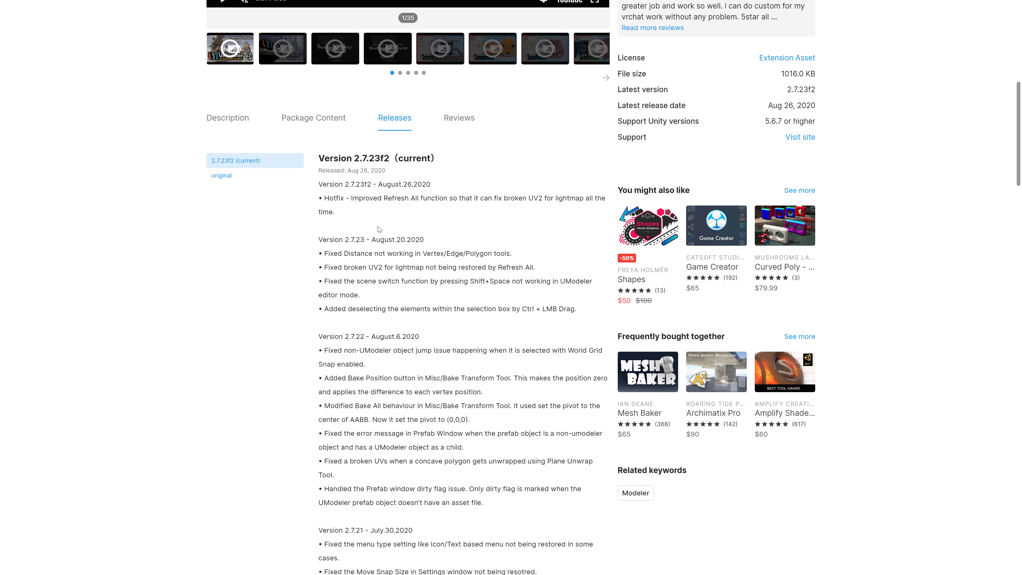
{"action": "scroll", "coordinate": [394, 190], "scroll_direction": "down", "scroll_amount": 10}
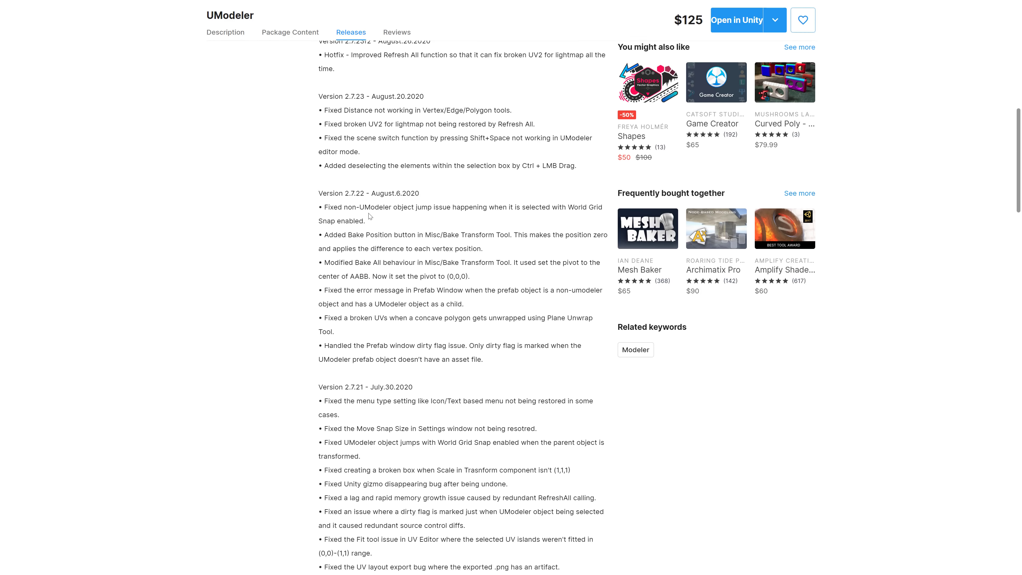
{"action": "scroll", "coordinate": [416, 200], "scroll_direction": "down", "scroll_amount": 10}
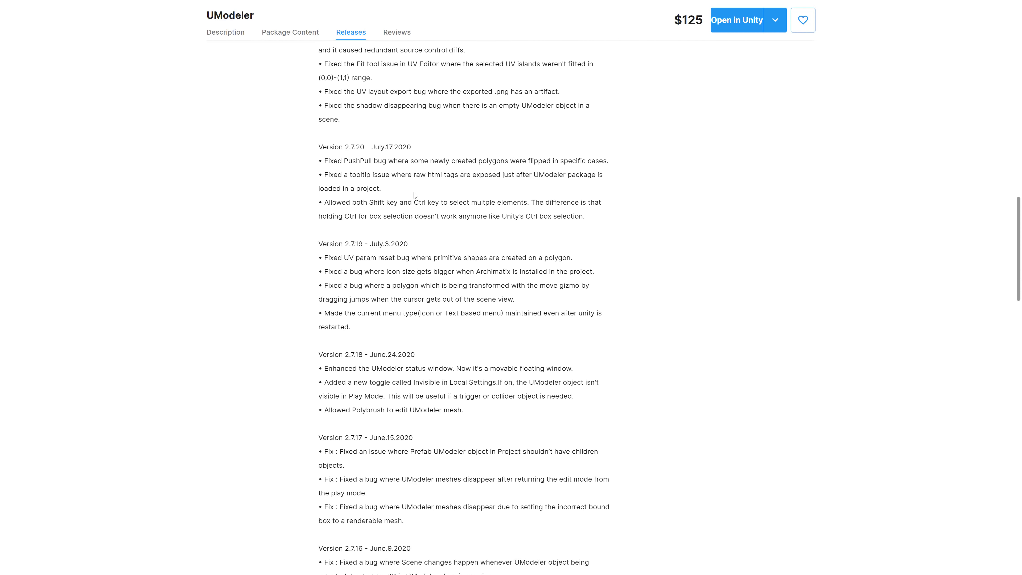
{"action": "scroll", "coordinate": [415, 193], "scroll_direction": "down", "scroll_amount": 11}
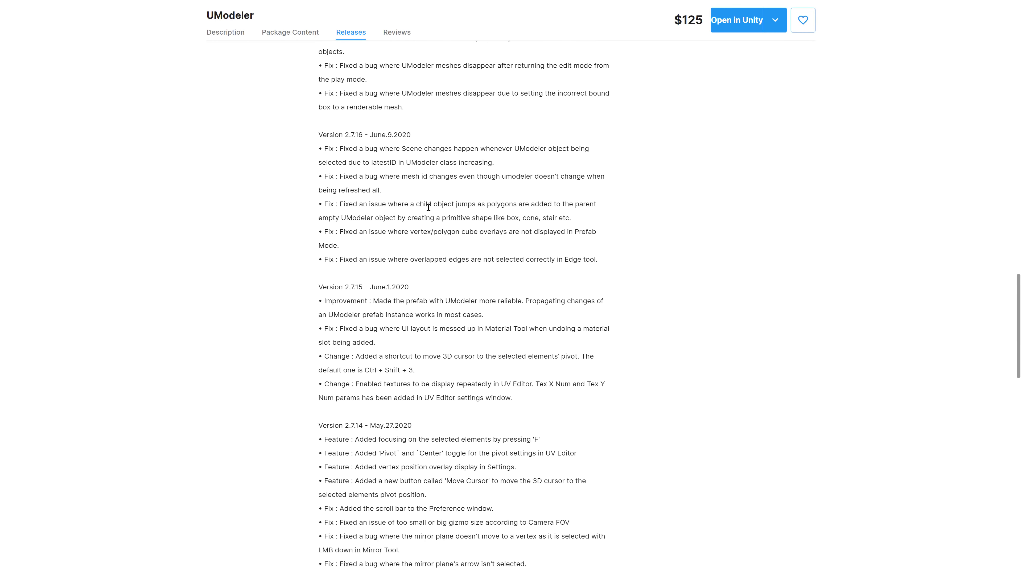
{"action": "scroll", "coordinate": [433, 288], "scroll_direction": "down", "scroll_amount": 7}
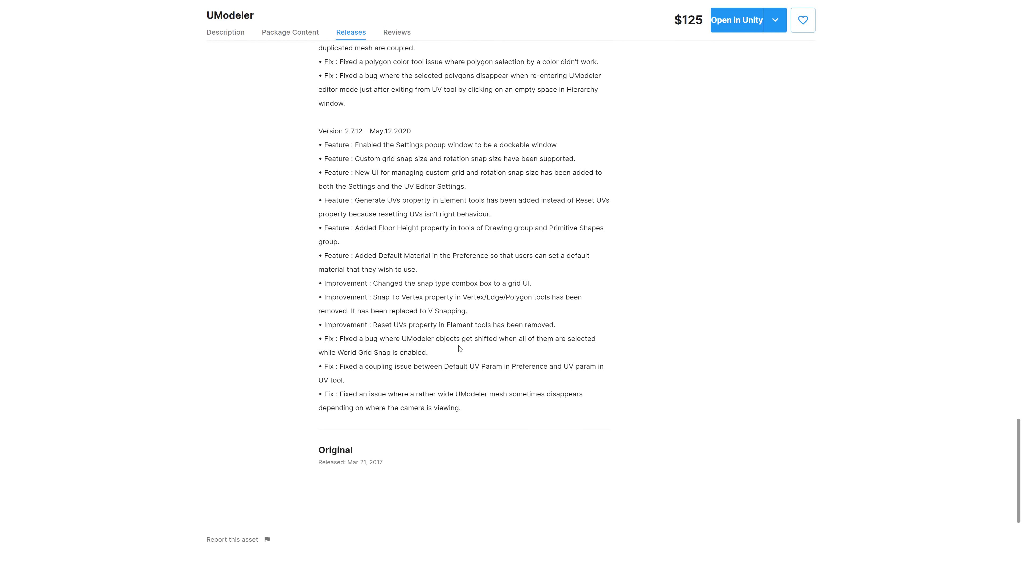
{"action": "scroll", "coordinate": [472, 385], "scroll_direction": "up", "scroll_amount": 3}
{"action": "scroll", "coordinate": [472, 385], "scroll_direction": "up", "scroll_amount": 20}
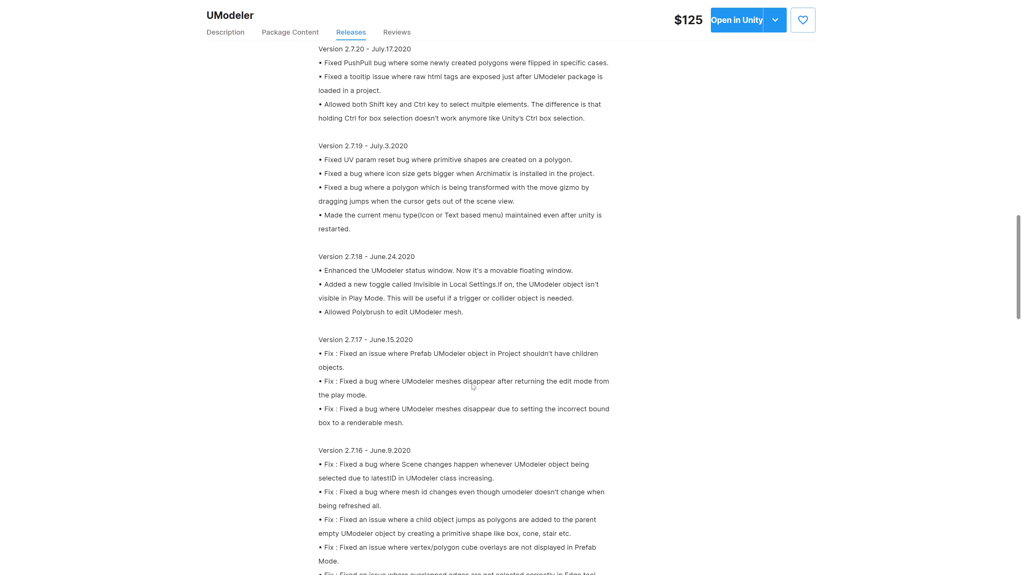
{"action": "scroll", "coordinate": [478, 427], "scroll_direction": "up", "scroll_amount": 8}
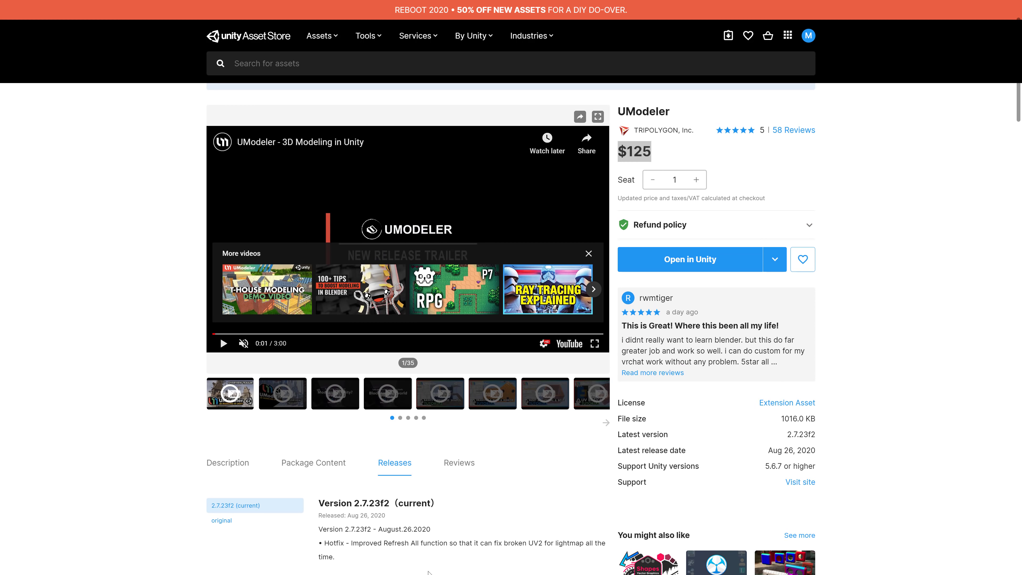
{"action": "scroll", "coordinate": [425, 435], "scroll_direction": "down", "scroll_amount": 2}
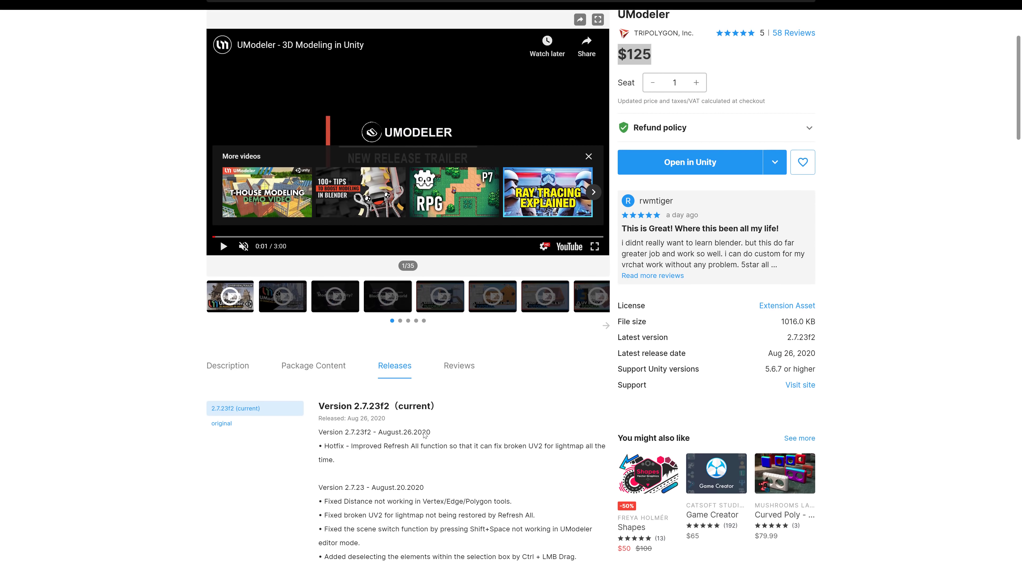
{"action": "left_click", "coordinate": [228, 365]}
{"action": "scroll", "coordinate": [281, 330], "scroll_direction": "down", "scroll_amount": 3}
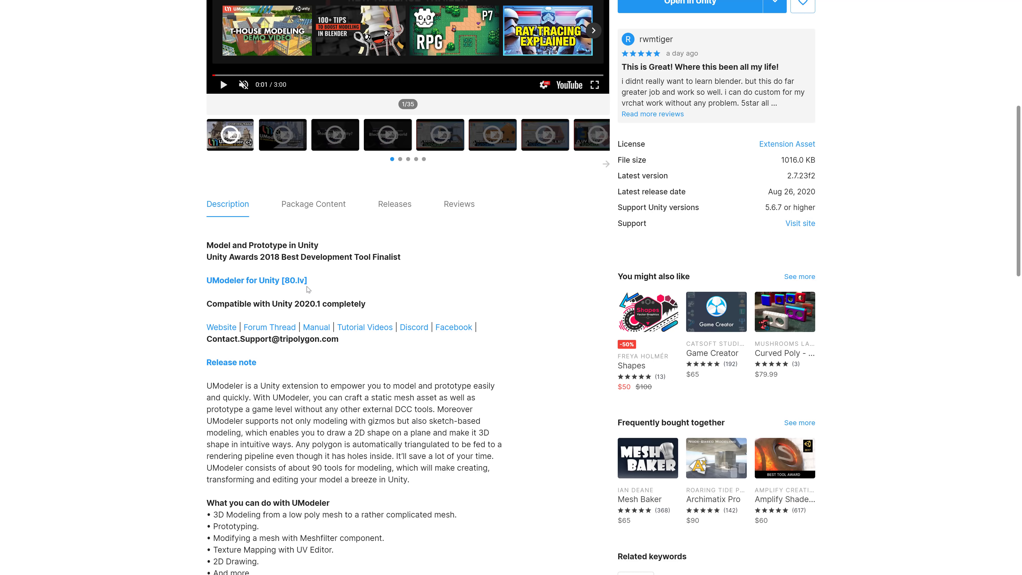
{"action": "scroll", "coordinate": [396, 355], "scroll_direction": "down", "scroll_amount": 8}
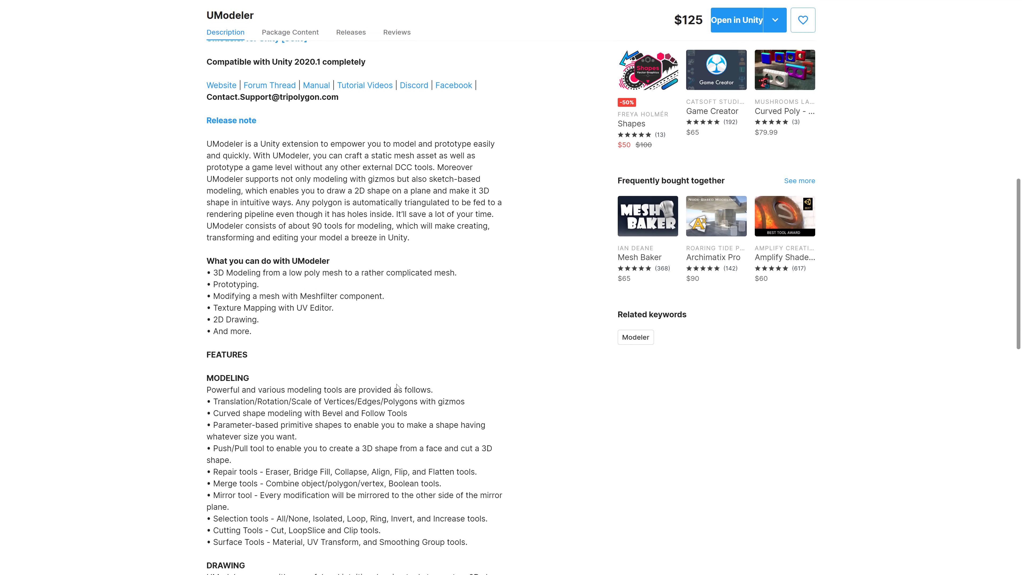
{"action": "scroll", "coordinate": [396, 384], "scroll_direction": "down", "scroll_amount": 7}
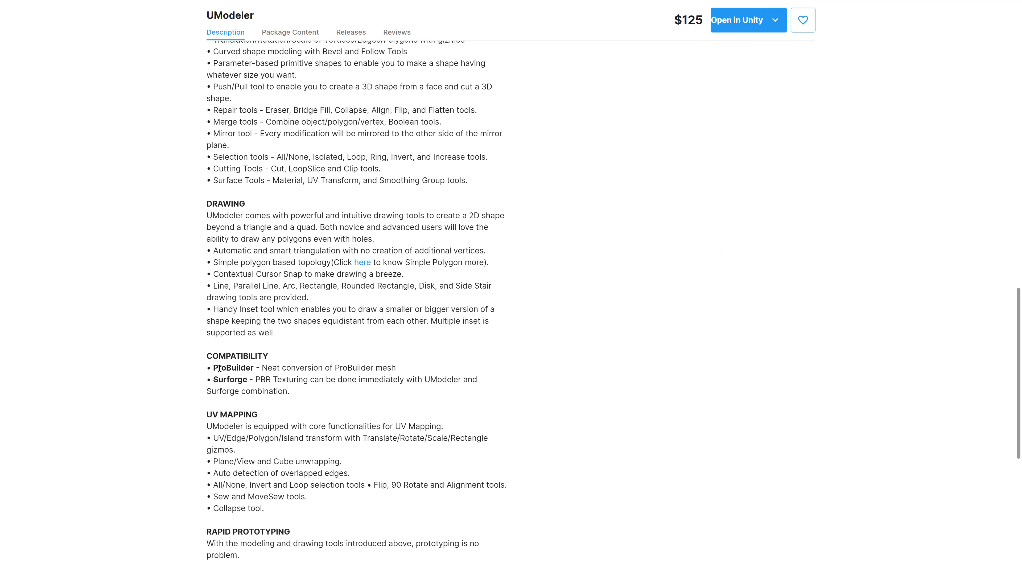
{"action": "left_click_drag", "start_coordinate": [218, 368], "coordinate": [422, 361]}
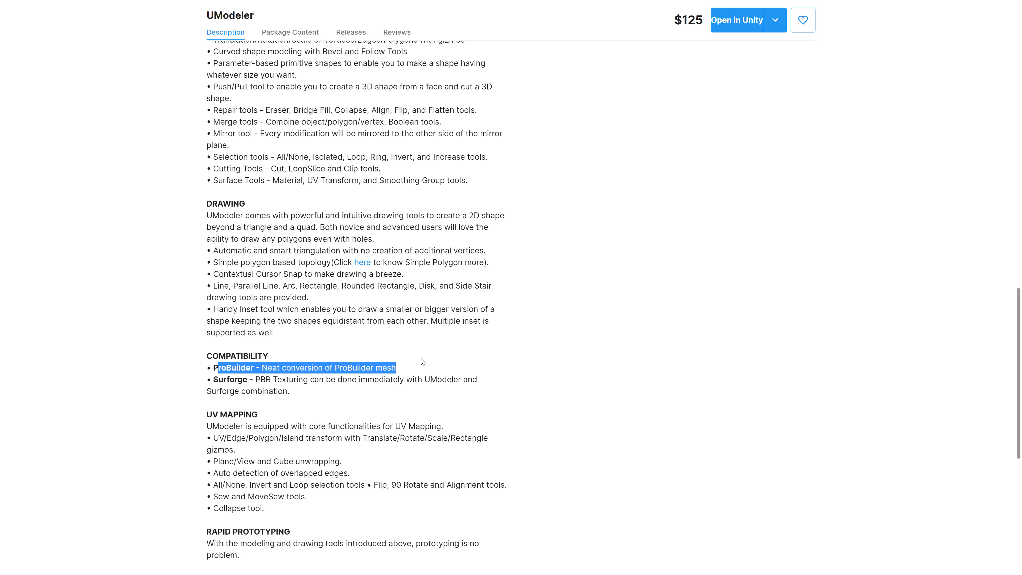
{"action": "key", "text": "alt+Tab"}
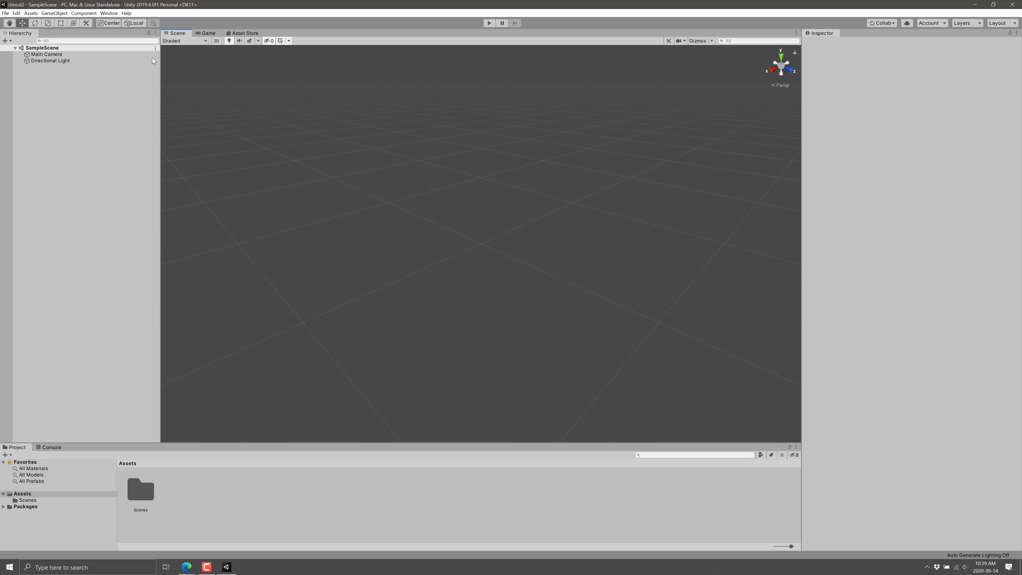
- Open the Package Manager from the Window menu, filtered to My Assets
{"action": "left_click", "coordinate": [113, 11]}
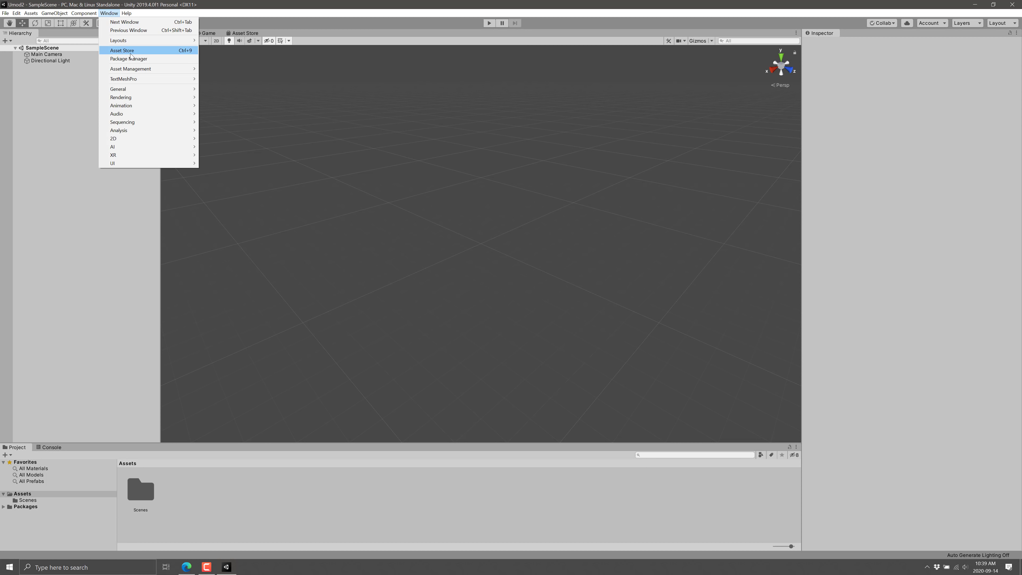
{"action": "left_click", "coordinate": [130, 59]}
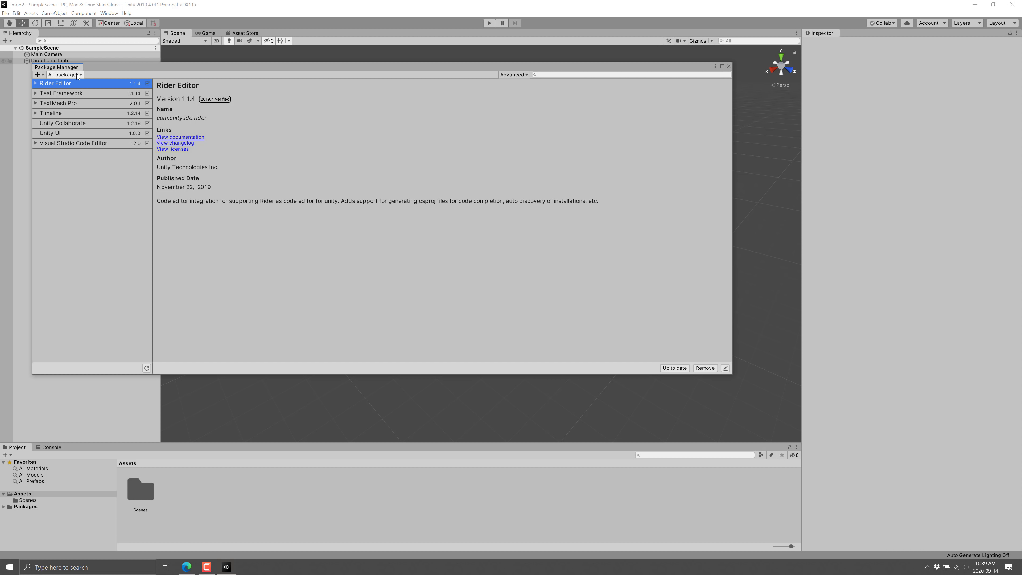
{"action": "left_click", "coordinate": [65, 74]}
{"action": "left_click", "coordinate": [69, 102]}
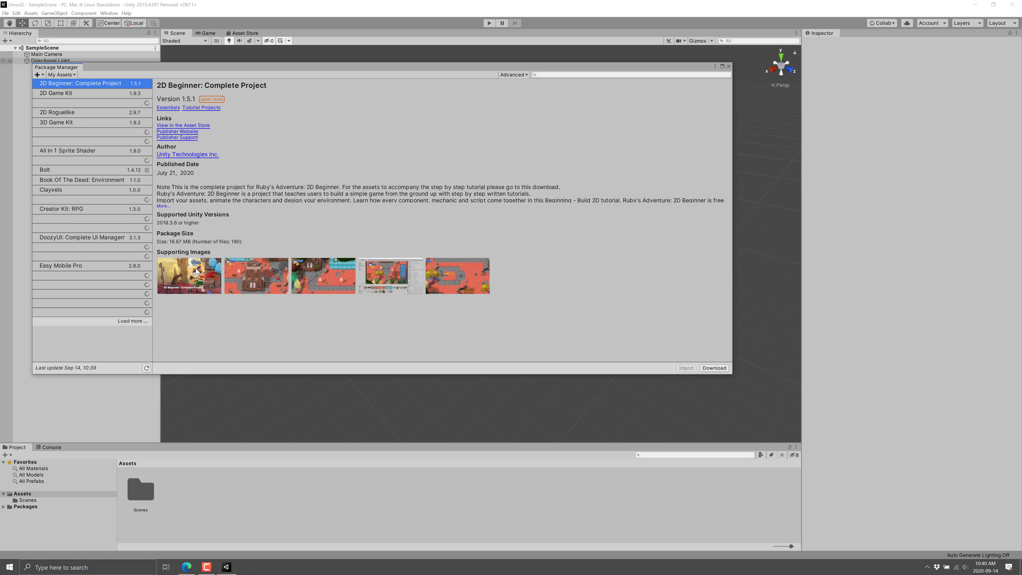
- Load the remaining owned assets, select UModeler and import all its files
{"action": "left_click", "coordinate": [134, 321]}
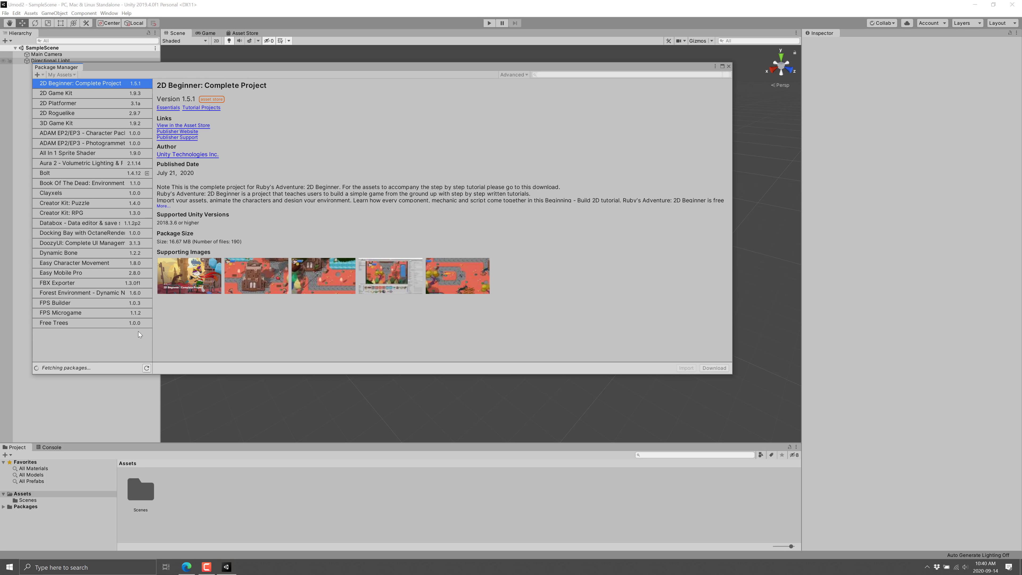
{"action": "scroll", "coordinate": [137, 328], "scroll_direction": "down", "scroll_amount": 3}
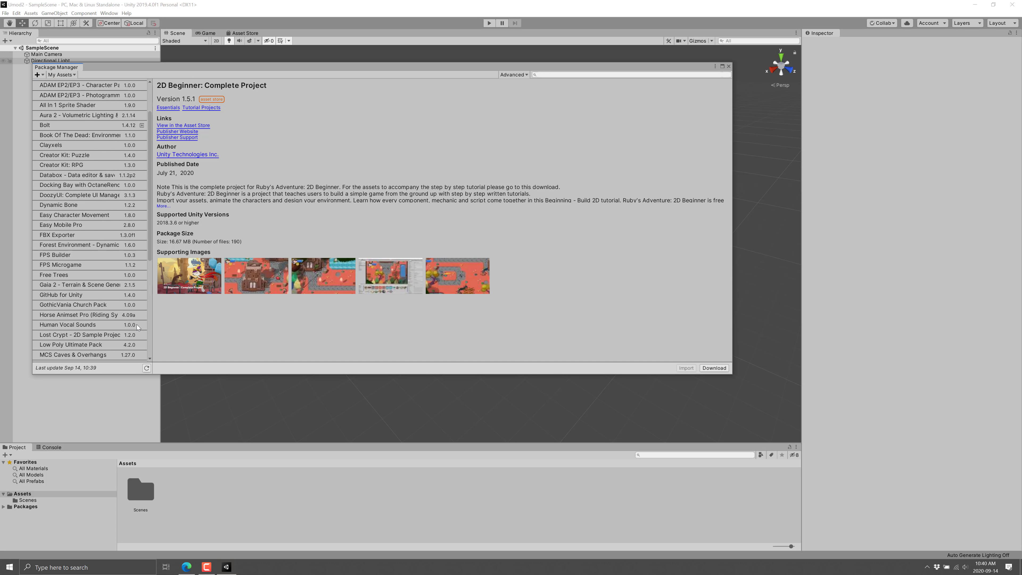
{"action": "scroll", "coordinate": [137, 324], "scroll_direction": "down", "scroll_amount": 10}
{"action": "left_click", "coordinate": [128, 357]}
{"action": "scroll", "coordinate": [120, 264], "scroll_direction": "down", "scroll_amount": 10}
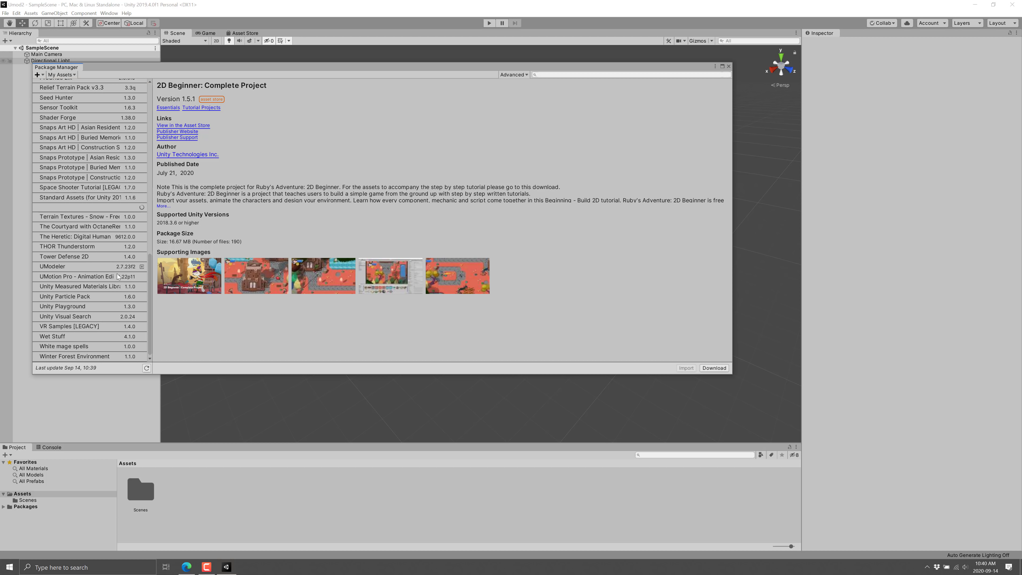
{"action": "left_click", "coordinate": [54, 269]}
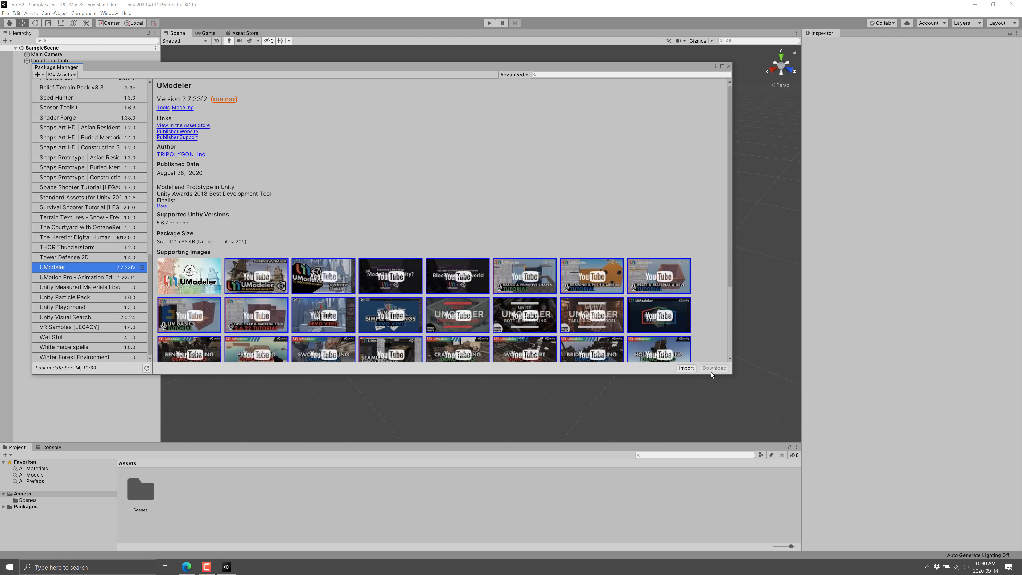
{"action": "left_click", "coordinate": [687, 369]}
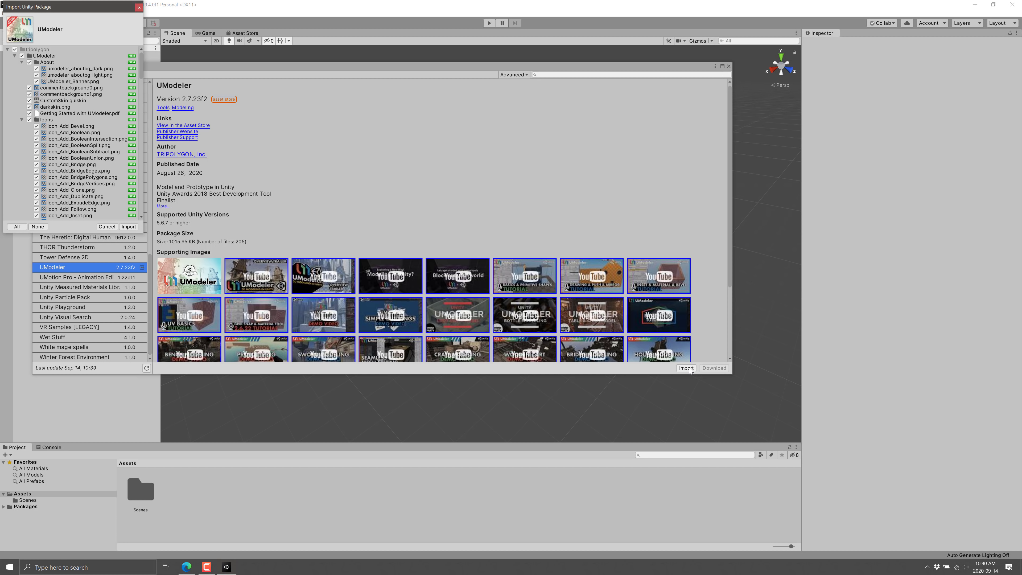
{"action": "left_click", "coordinate": [129, 226]}
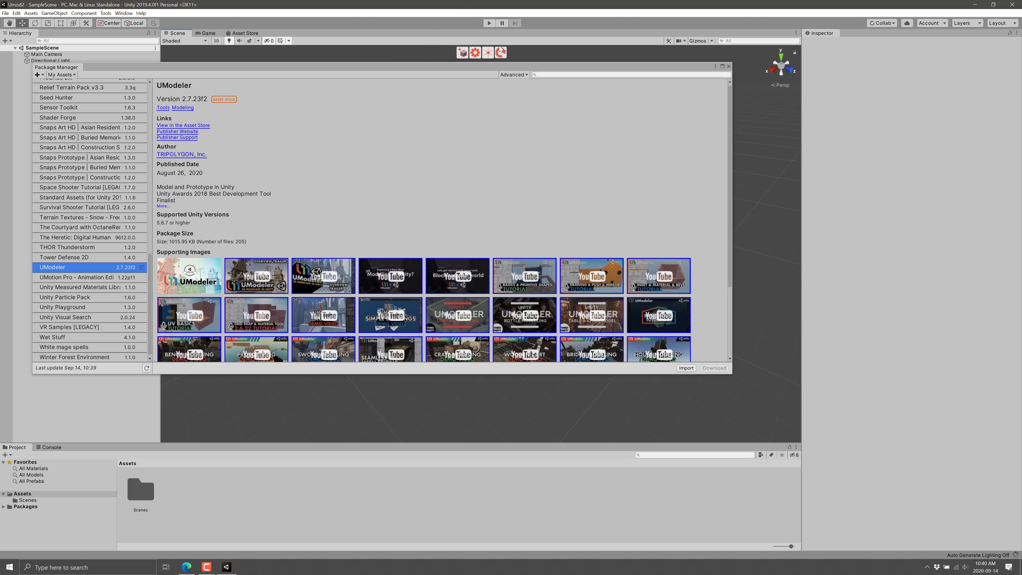
- Close Package Manager and add a Mesh with UModeler object to SampleScene from the Hierarchy menu
{"action": "left_click", "coordinate": [730, 65]}
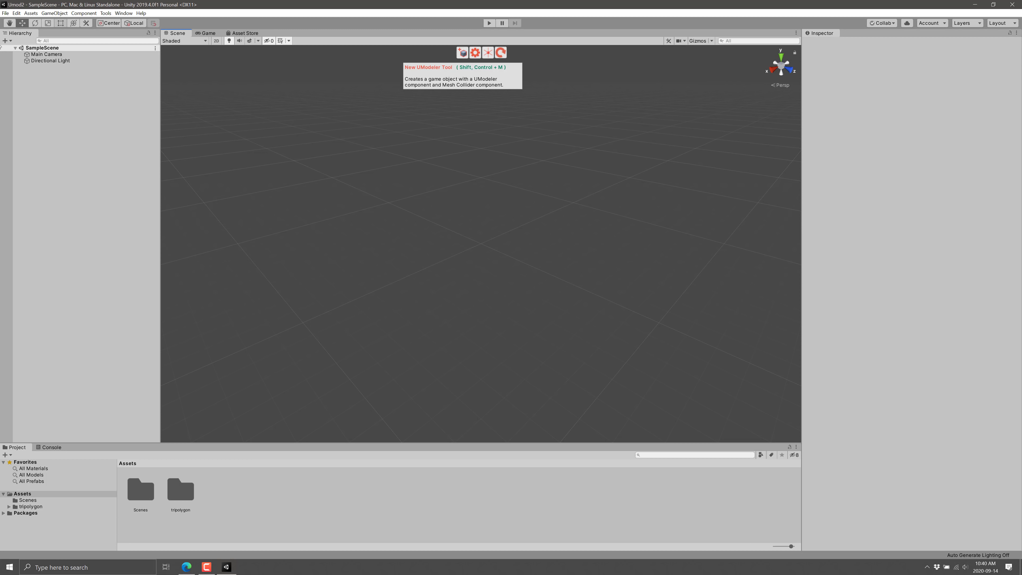
{"action": "left_click", "coordinate": [56, 48]}
{"action": "right_click", "coordinate": [56, 48]}
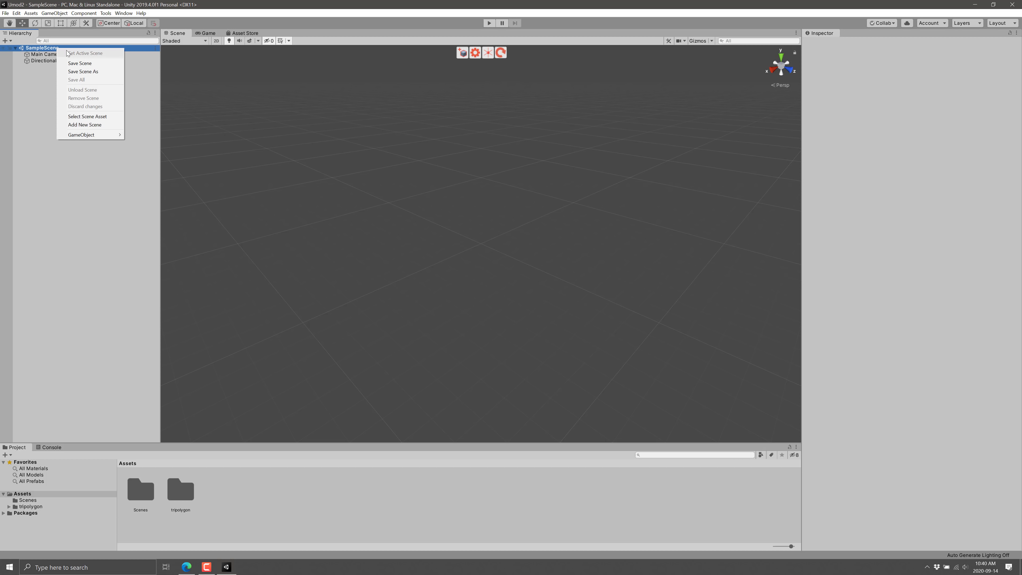
{"action": "mouse_move", "coordinate": [83, 135]}
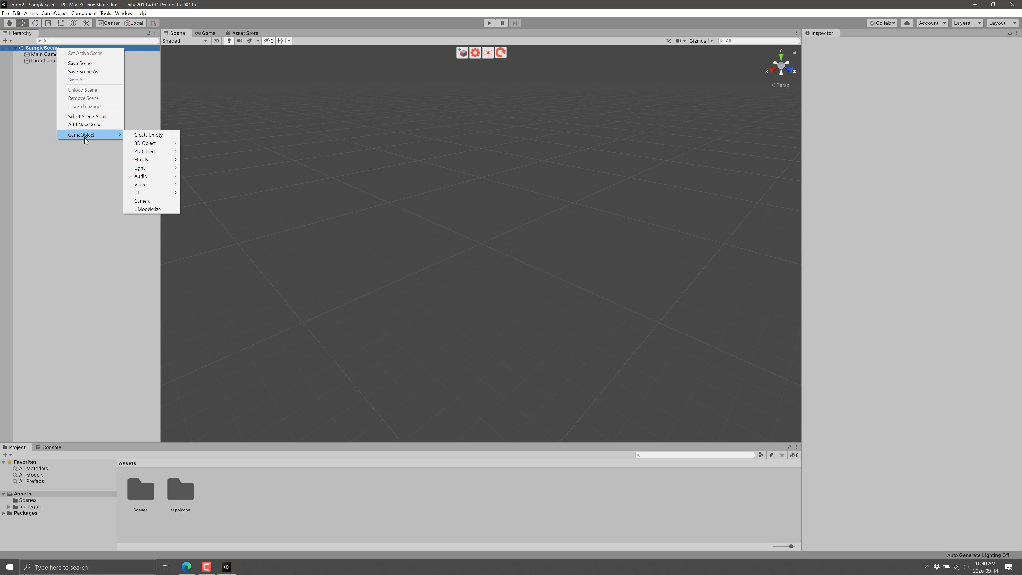
{"action": "mouse_move", "coordinate": [151, 143]}
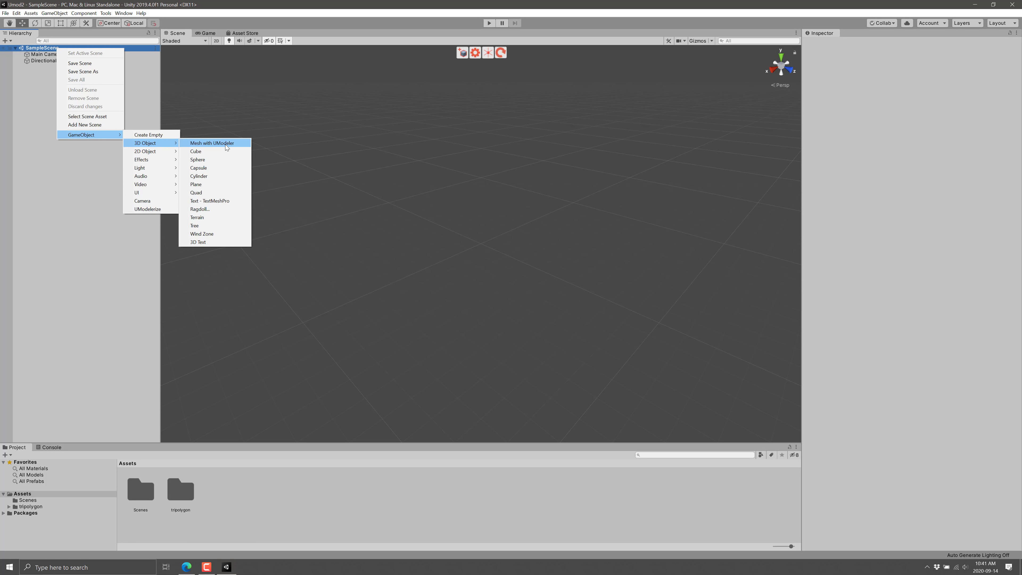
{"action": "left_click", "coordinate": [225, 145]}
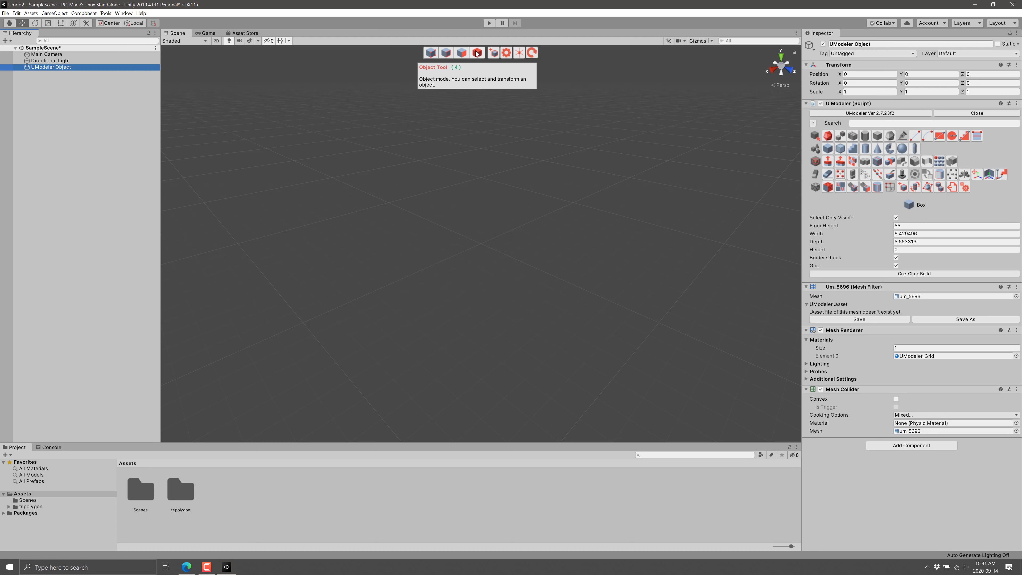
- Check UModeler's snap settings, narrow the Inspector, and drag out a box base about 7.32 by 5.91
{"action": "left_click", "coordinate": [507, 52]}
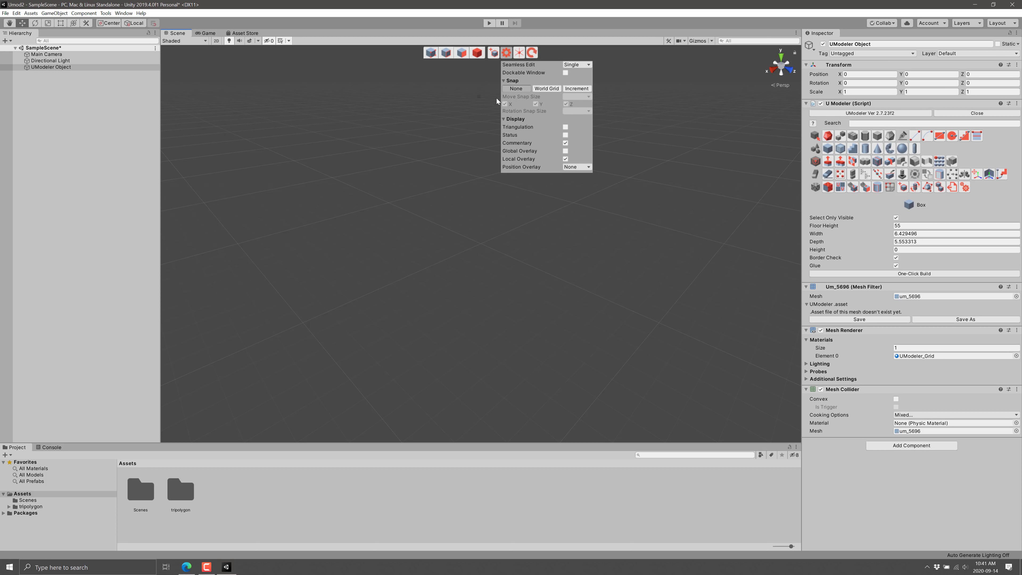
{"action": "left_click", "coordinate": [508, 55]}
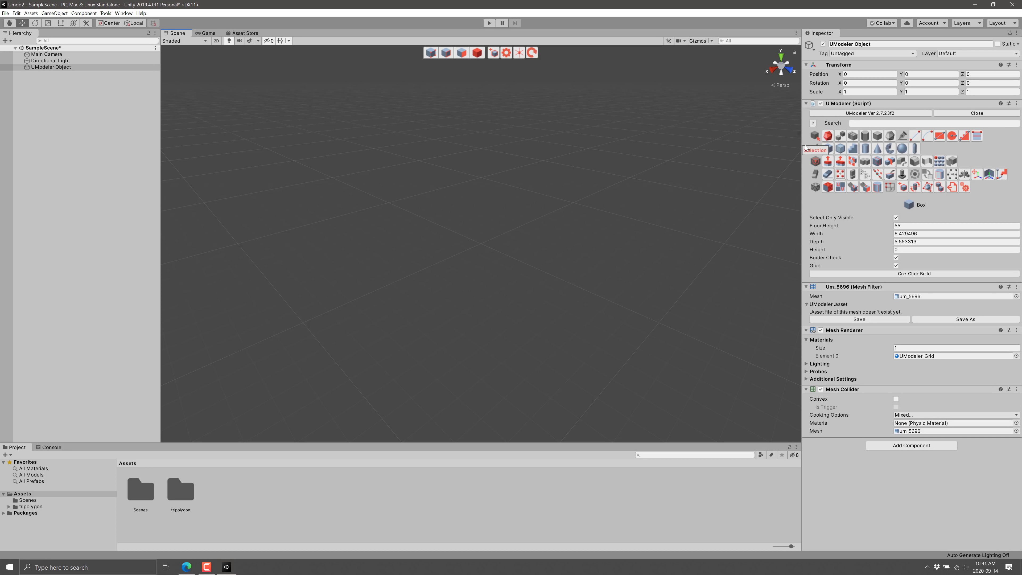
{"action": "left_click_drag", "start_coordinate": [803, 144], "coordinate": [863, 148]}
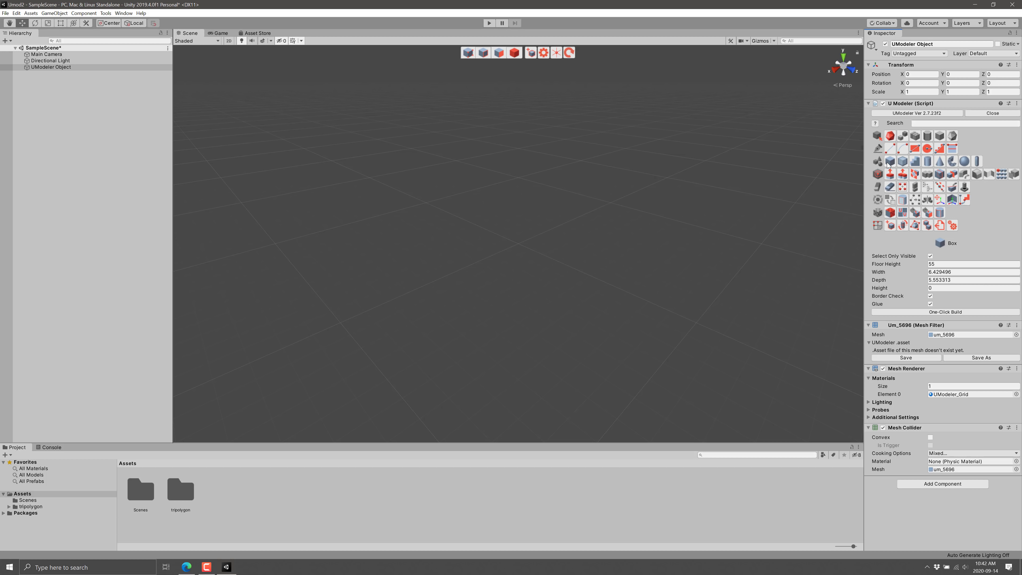
{"action": "left_click_drag", "start_coordinate": [391, 241], "coordinate": [711, 230]}
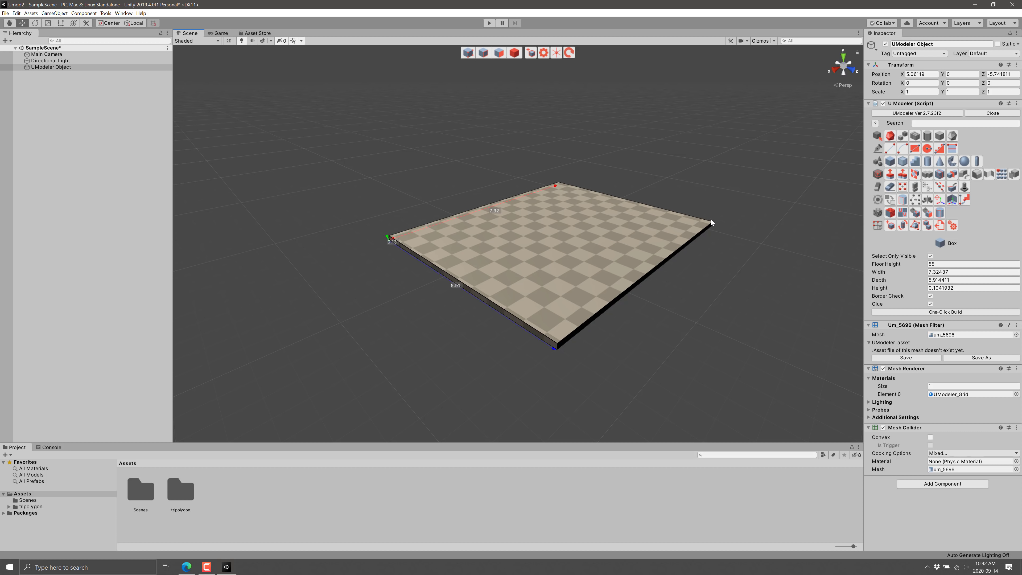
- Set the box height to about 2.73, then try moving a corner vertex and undo it
{"action": "left_click", "coordinate": [704, 133]}
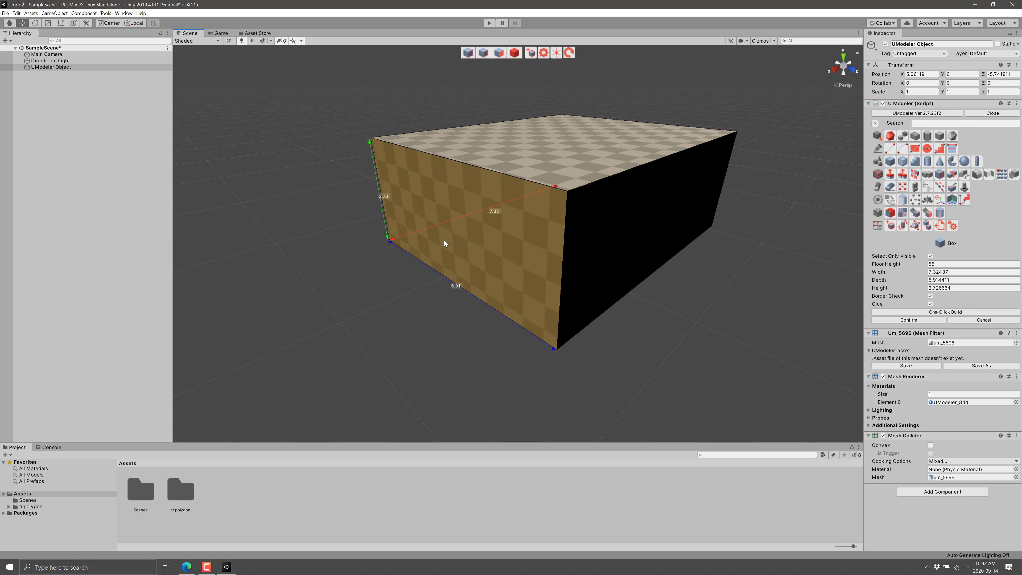
{"action": "left_click", "coordinate": [468, 52]}
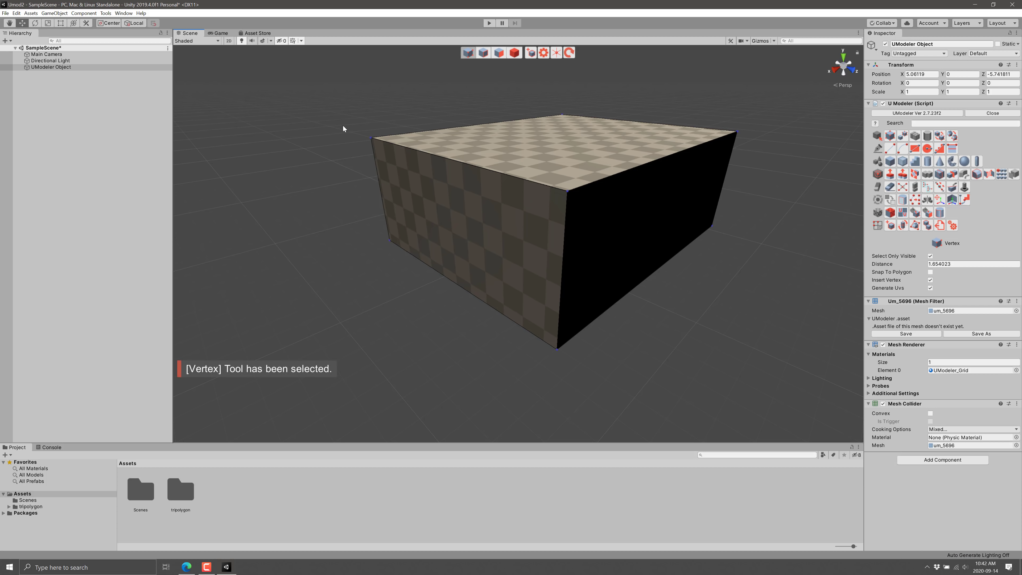
{"action": "left_click", "coordinate": [371, 138]}
{"action": "left_click_drag", "start_coordinate": [365, 149], "coordinate": [359, 164]}
{"action": "key", "text": "ctrl+z"}
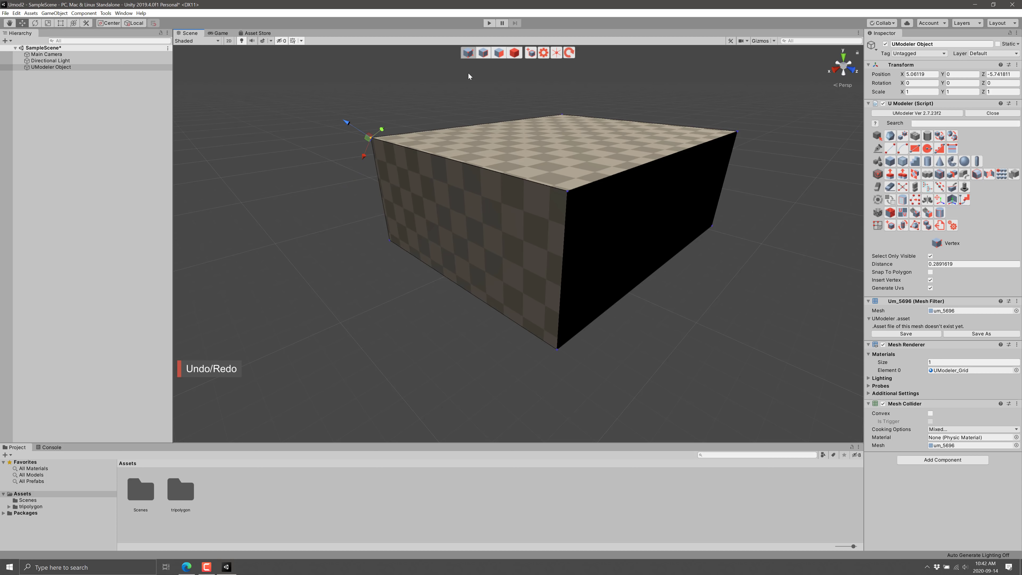
- Switch from Edge to Polygon mode and select the box's top face
{"action": "left_click", "coordinate": [483, 53]}
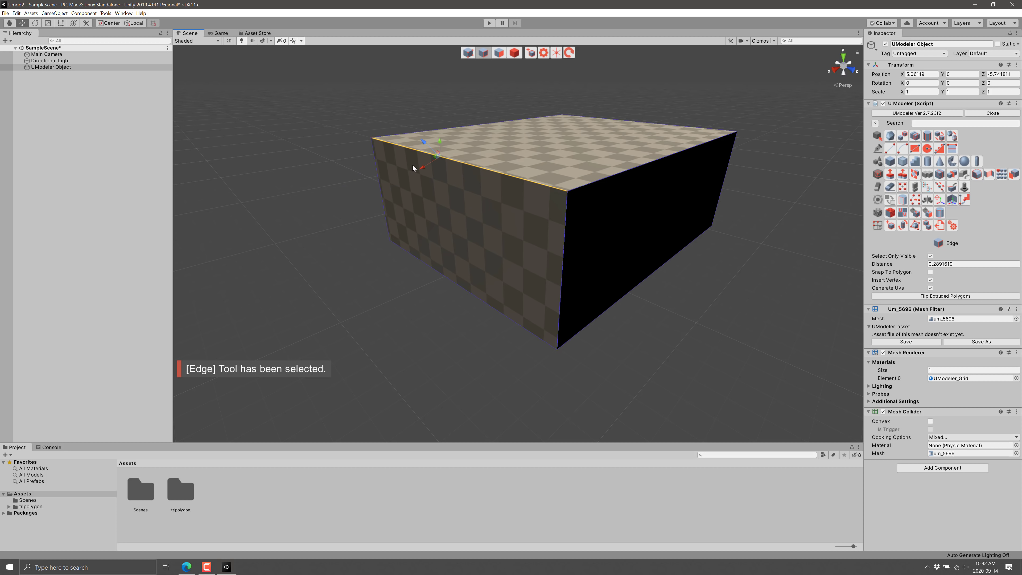
{"action": "left_click", "coordinate": [503, 54]}
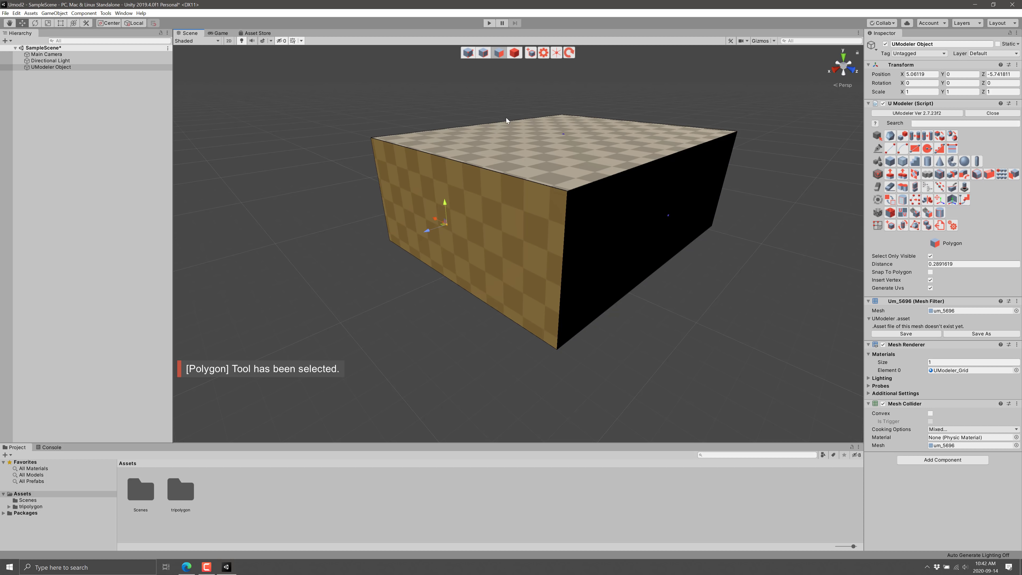
{"action": "left_click", "coordinate": [515, 174]}
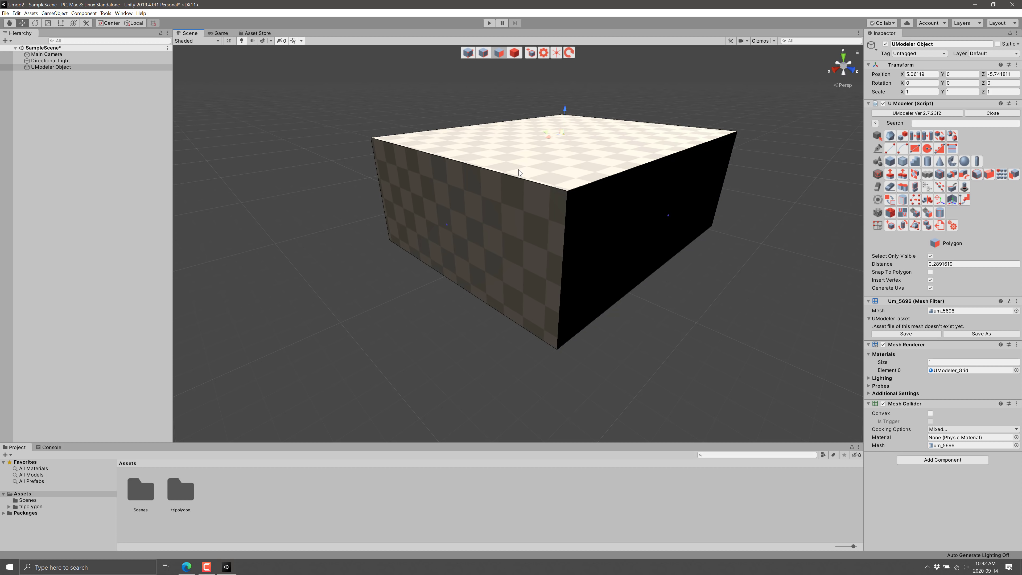
{"action": "scroll", "coordinate": [588, 203], "scroll_direction": "down", "scroll_amount": 5}
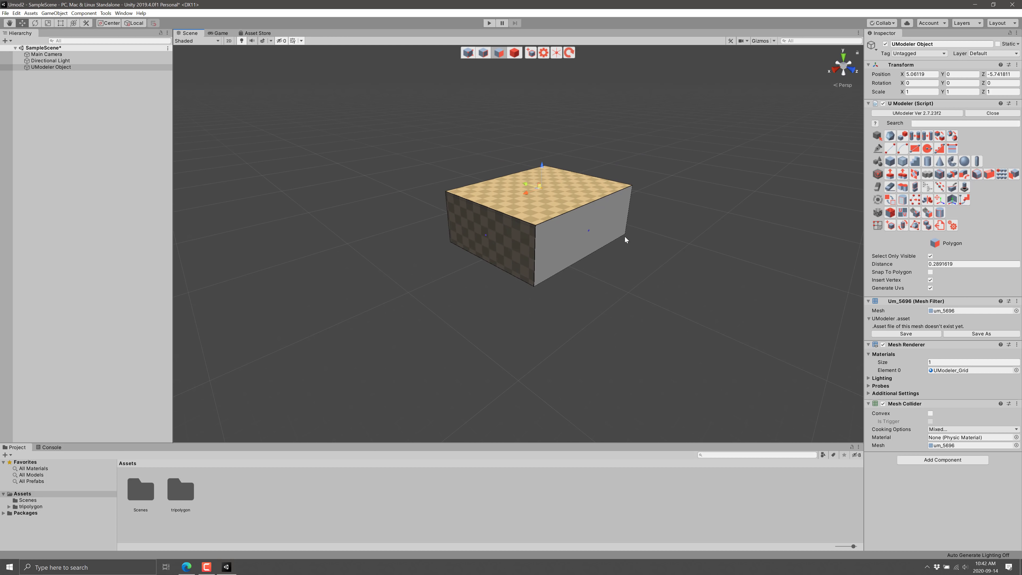
- Push Pull the box's faces outward into a long slab with a side arm about 1.87
{"action": "left_click", "coordinate": [891, 177]}
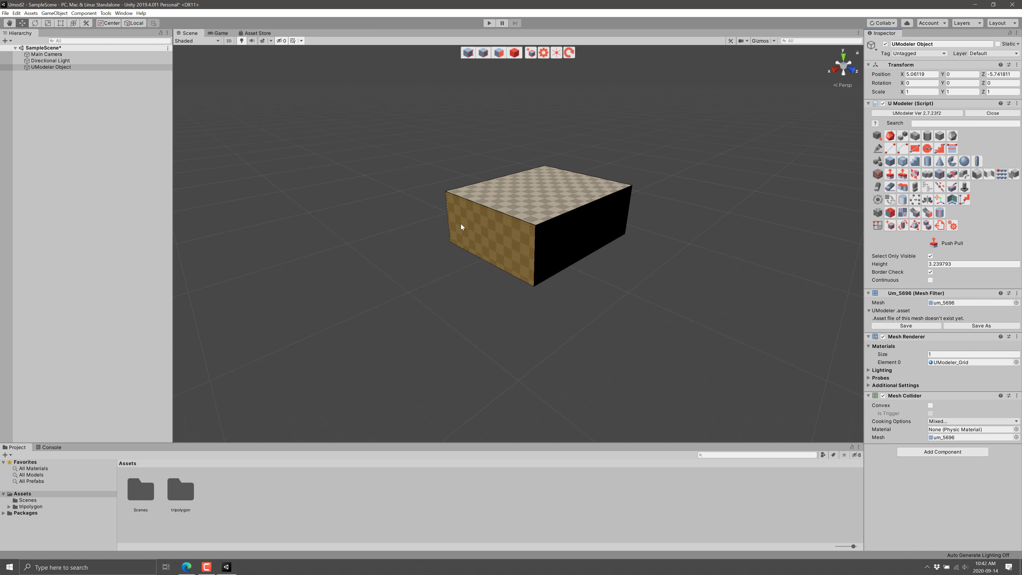
{"action": "left_click_drag", "start_coordinate": [475, 226], "coordinate": [317, 269]}
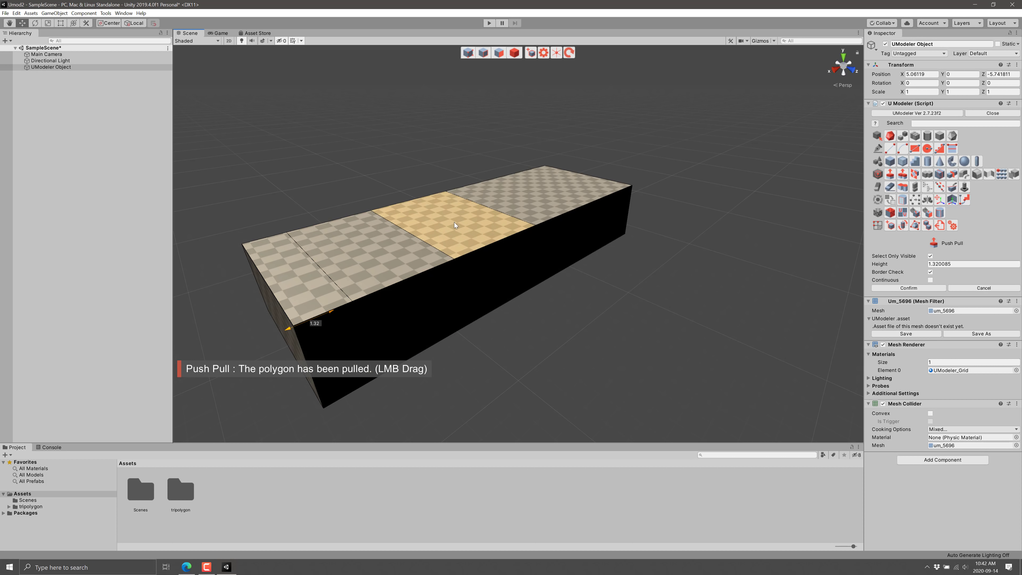
{"action": "left_click_drag", "start_coordinate": [275, 316], "coordinate": [227, 339]}
{"action": "left_click_drag", "start_coordinate": [504, 290], "coordinate": [685, 338]}
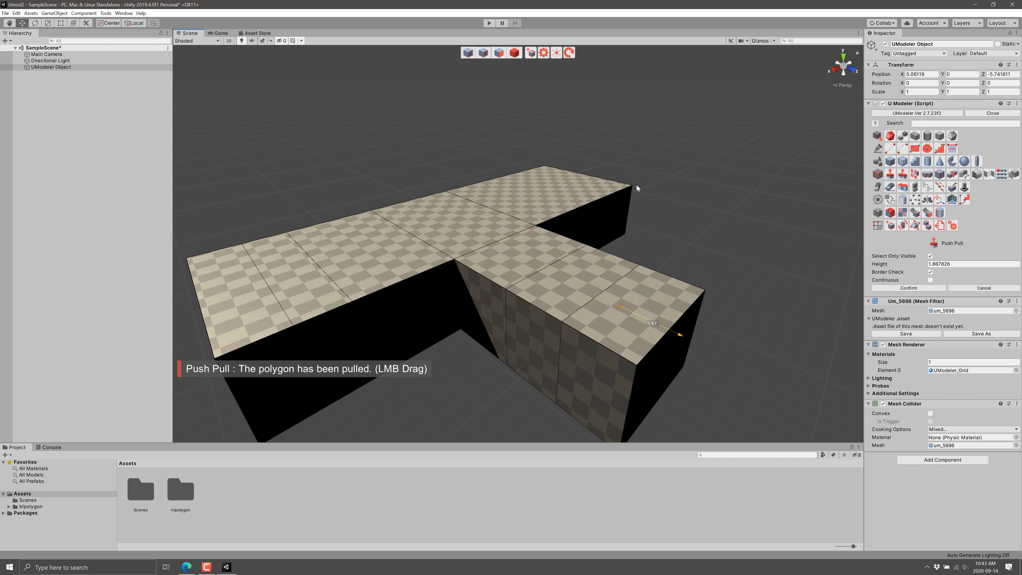
- Raise the left and back top faces together with Multi PushPull
{"action": "left_click", "coordinate": [904, 173]}
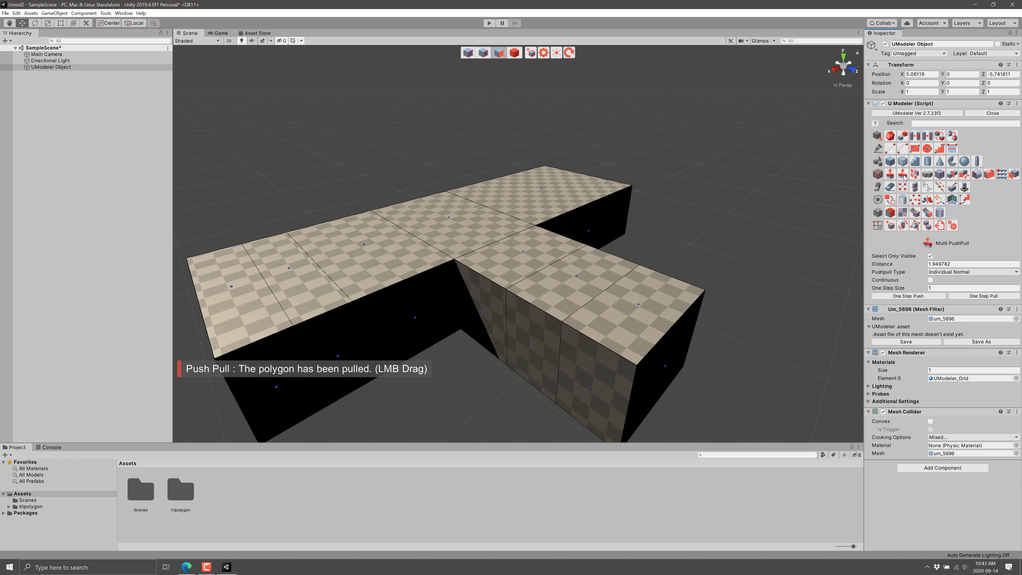
{"action": "left_click", "coordinate": [219, 289]}
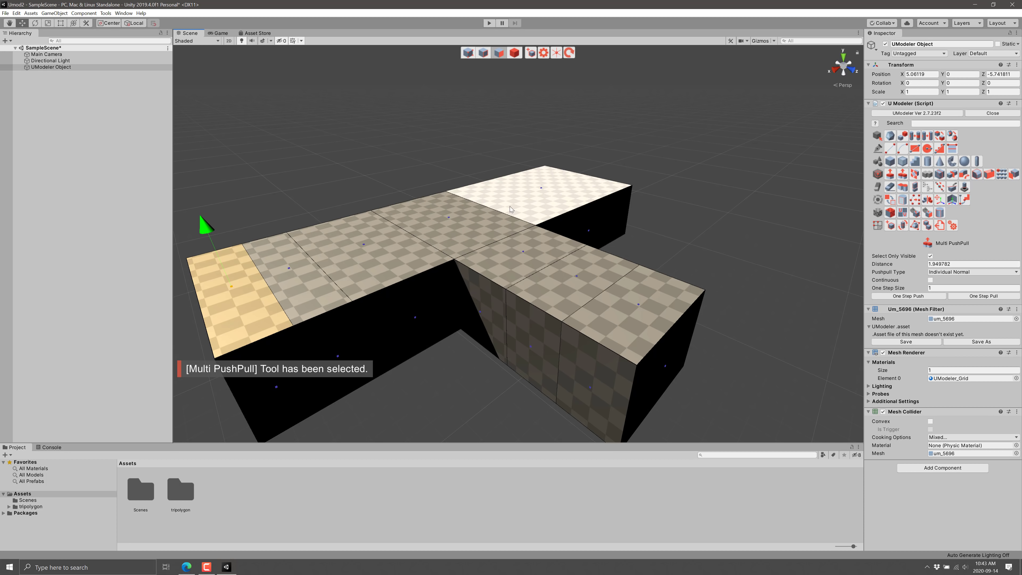
{"action": "left_click", "coordinate": [569, 178], "text": "ctrl"}
{"action": "left_click_drag", "start_coordinate": [459, 160], "coordinate": [456, 93]}
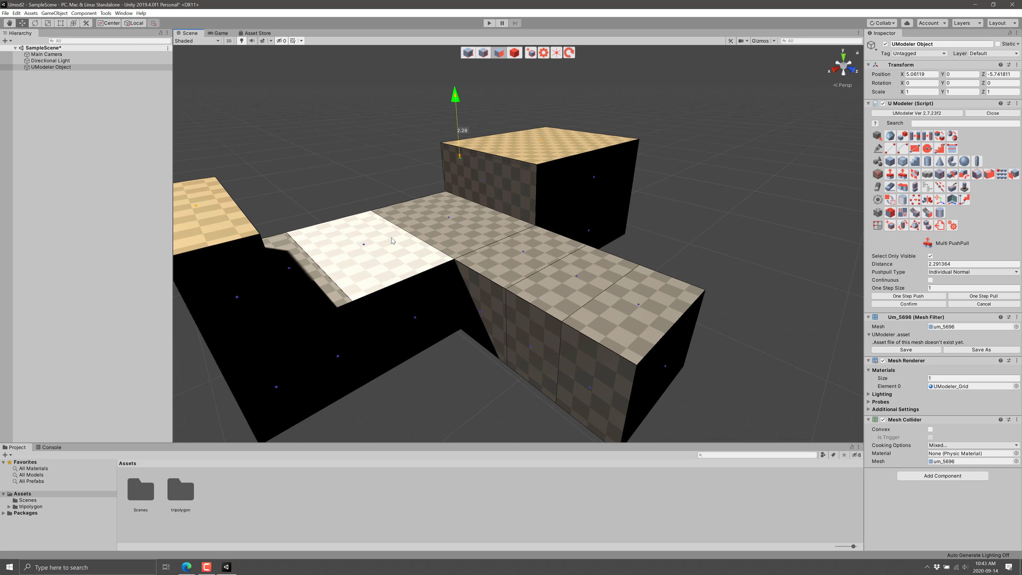
- Push Pull the middle top face upward and orbit closer to the stepped blocks
{"action": "left_click", "coordinate": [891, 173]}
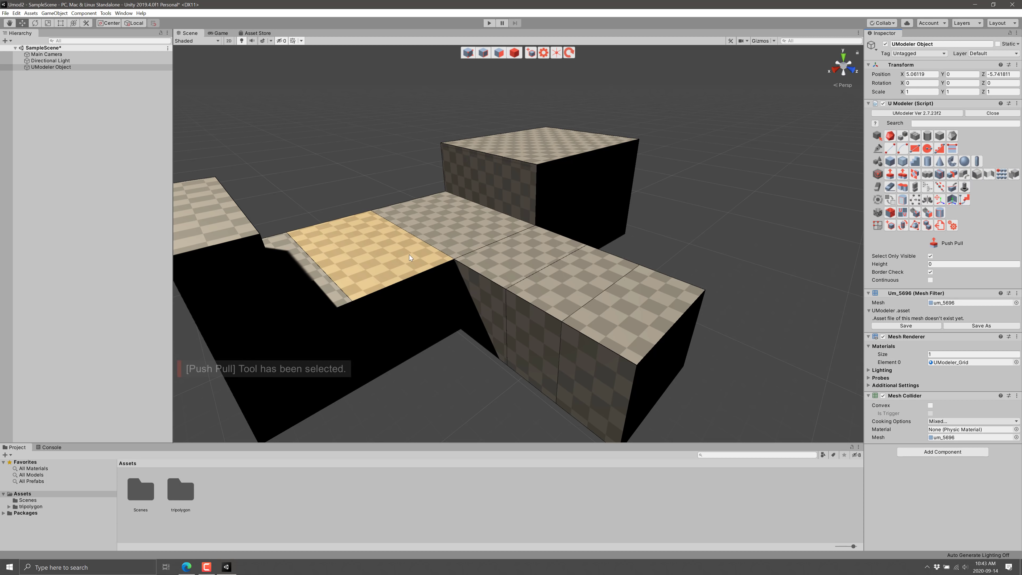
{"action": "left_click_drag", "start_coordinate": [409, 259], "coordinate": [408, 192]}
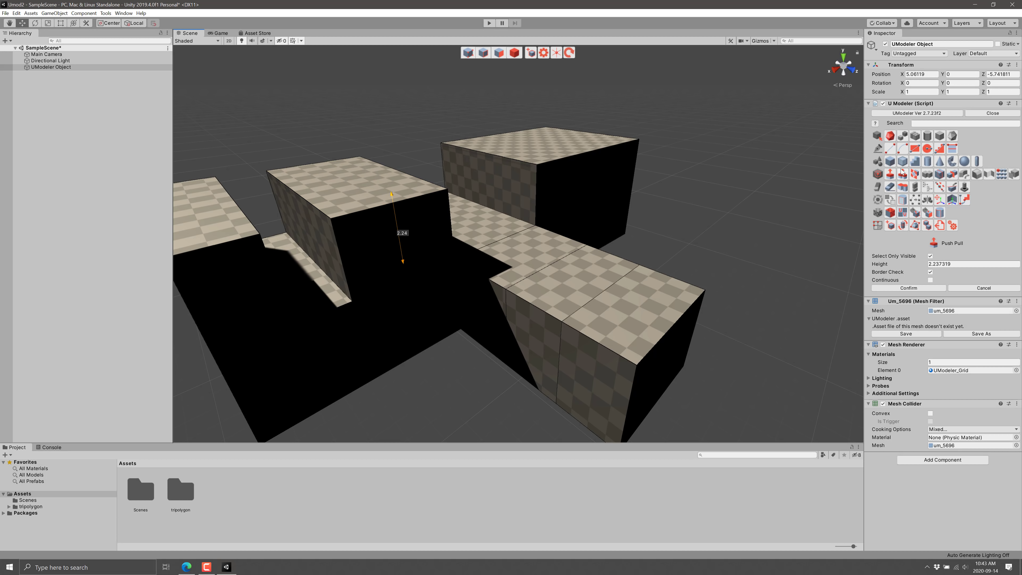
{"action": "right_click_drag", "start_coordinate": [767, 220], "coordinate": [683, 222]}
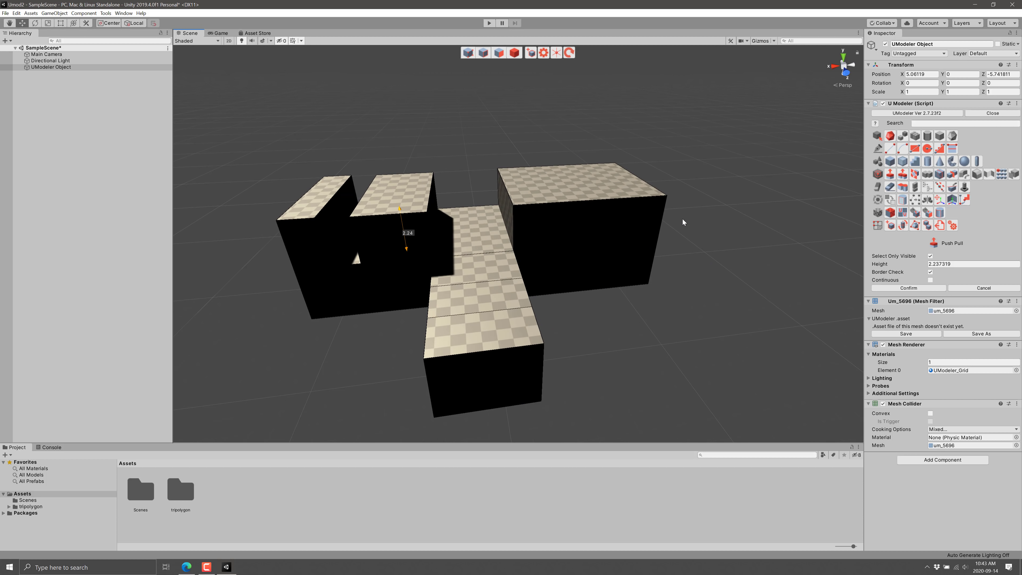
{"action": "right_click_drag", "start_coordinate": [683, 221], "coordinate": [913, 190]}
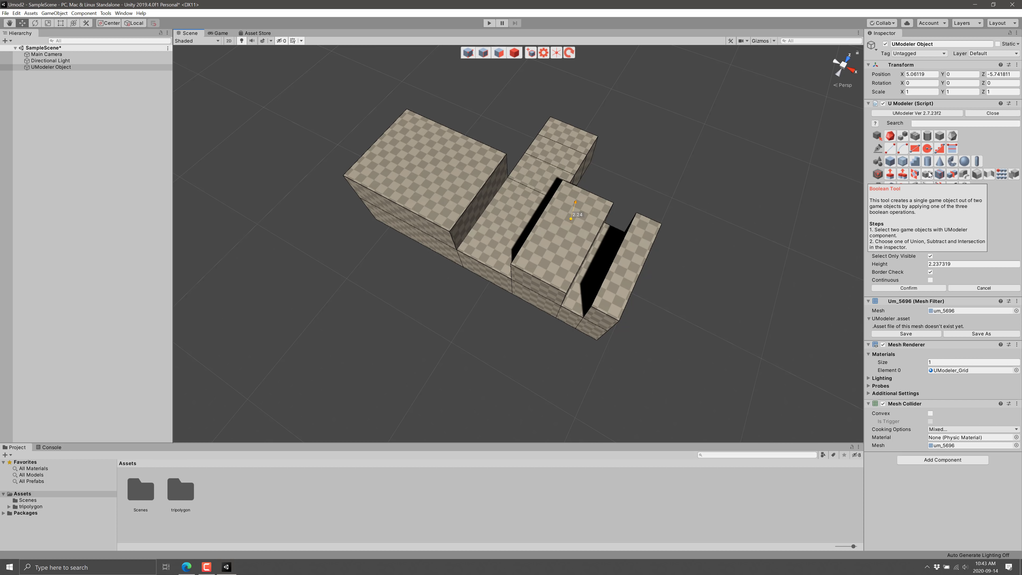
{"action": "left_click", "coordinate": [928, 162]}
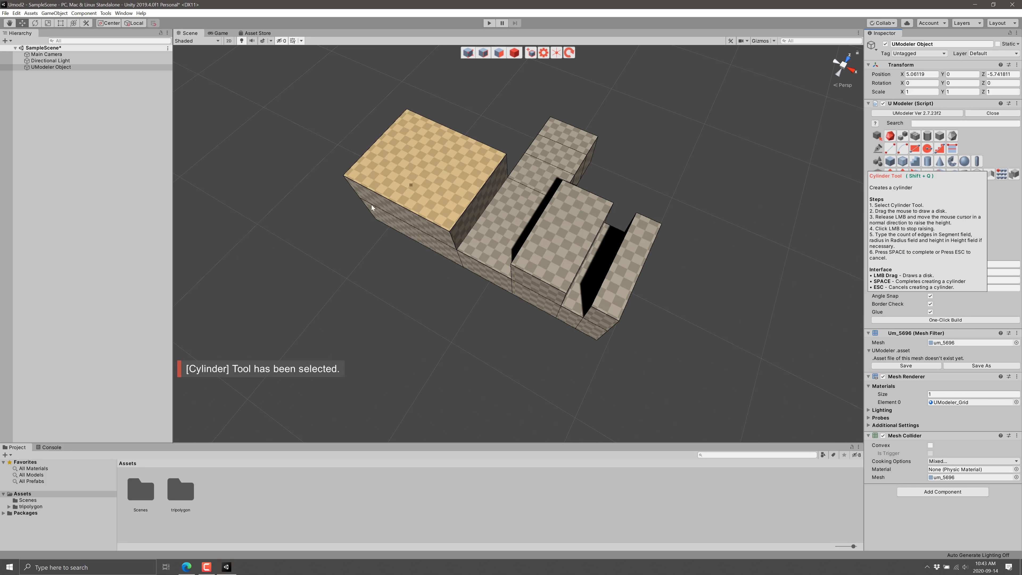
{"action": "left_click_drag", "start_coordinate": [322, 277], "coordinate": [365, 311]}
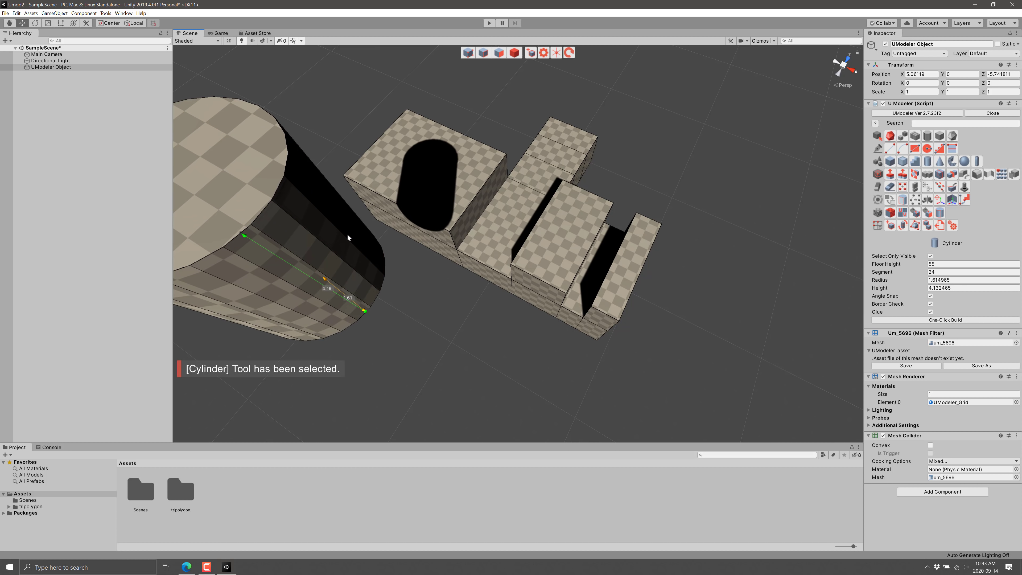
{"action": "left_click", "coordinate": [346, 233]}
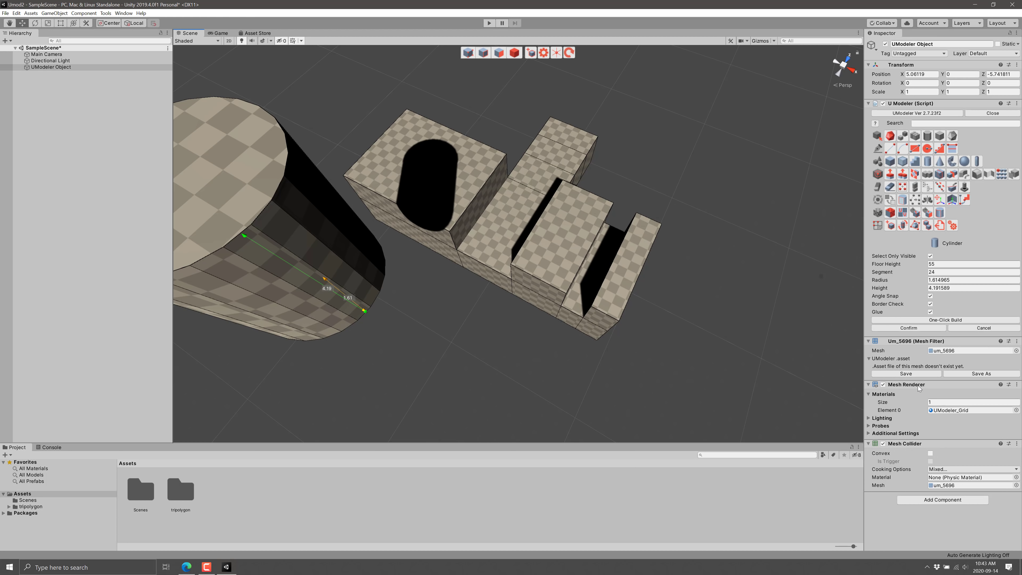
{"action": "left_click", "coordinate": [515, 56]}
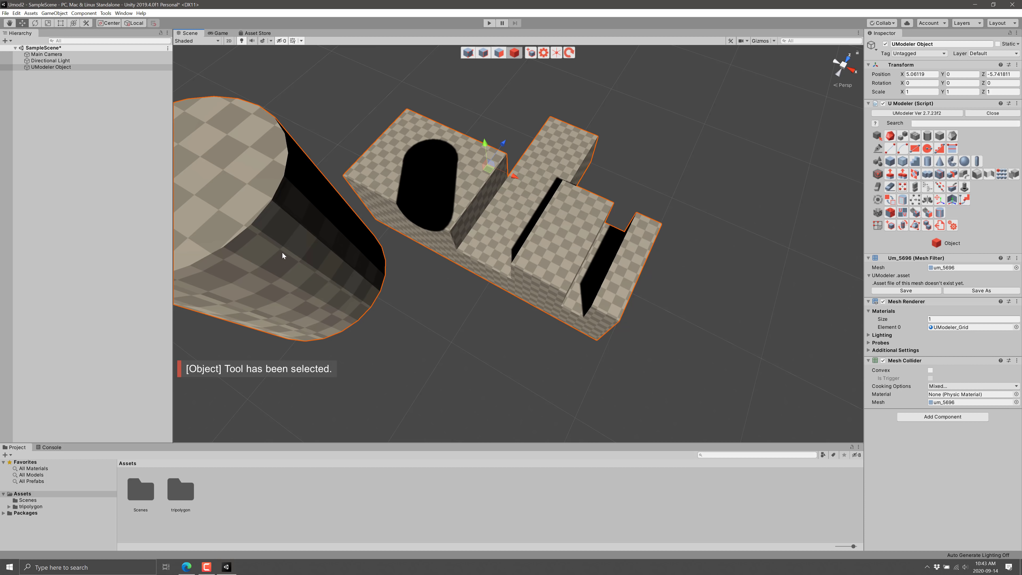
{"action": "left_click_drag", "start_coordinate": [286, 254], "coordinate": [360, 250], "text": "alt"}
{"action": "left_click", "coordinate": [360, 250]}
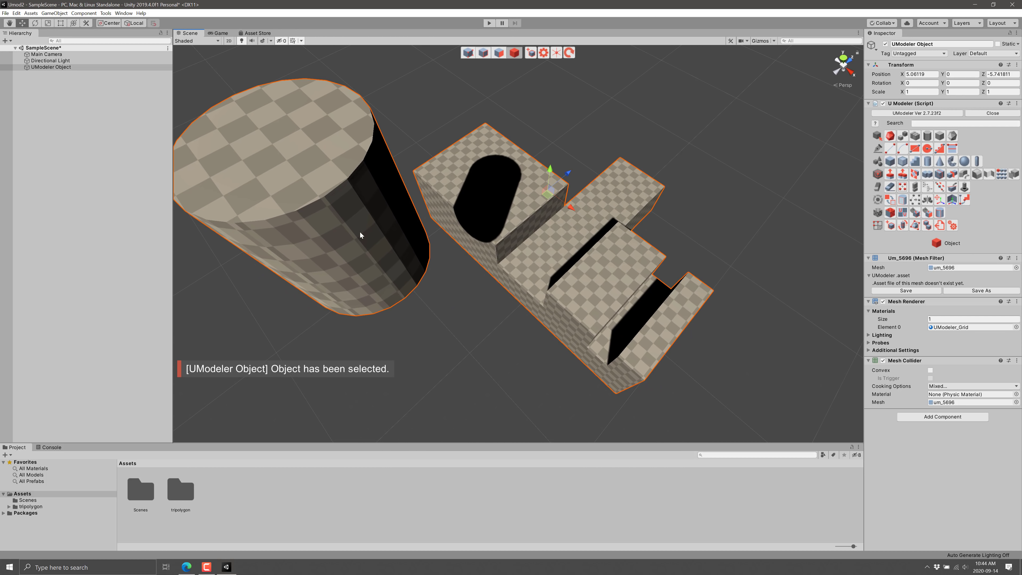
{"action": "left_click_drag", "start_coordinate": [567, 173], "coordinate": [552, 187]}
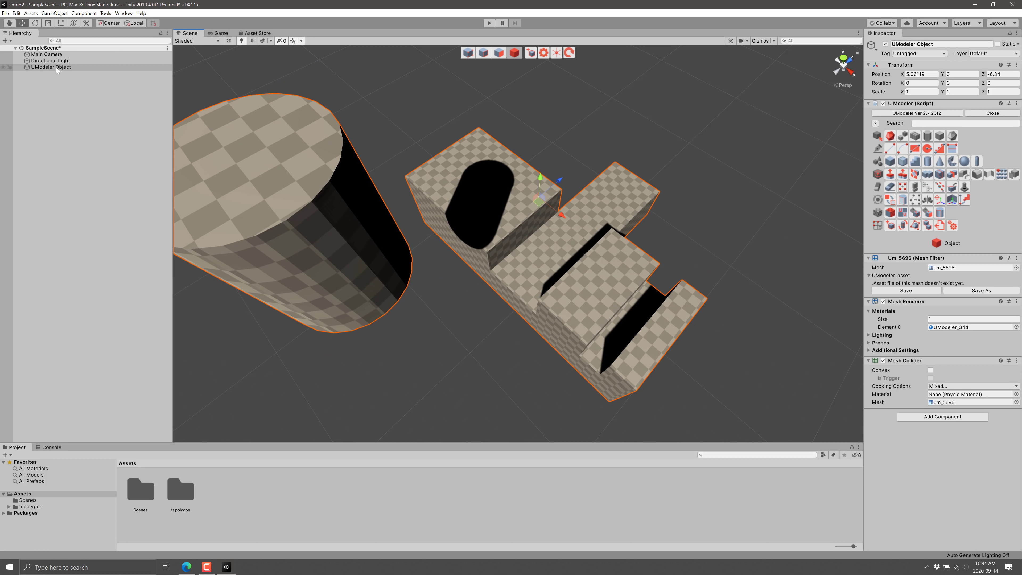
{"action": "key", "text": "ctrl+z"}
{"action": "key", "text": "ctrl+z"}
{"action": "key", "text": "ctrl+z"}
{"action": "key", "text": "ctrl+z"}
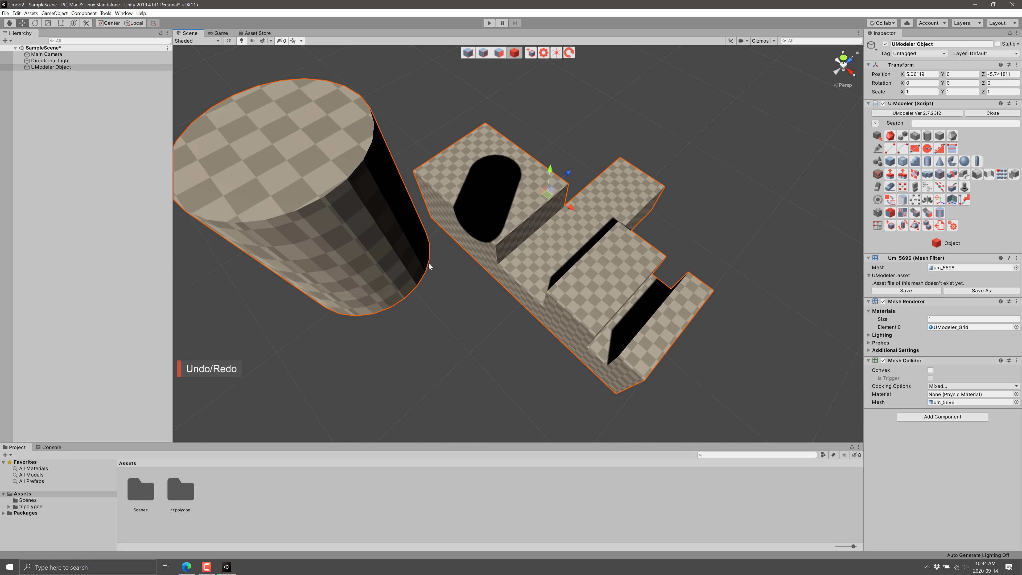
{"action": "key", "text": "ctrl+z"}
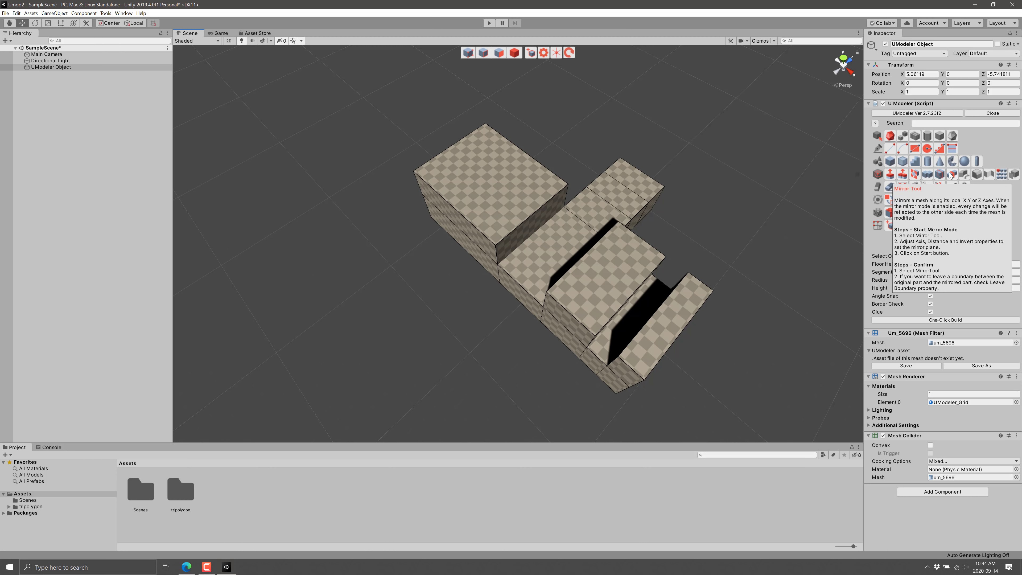
- Slice an edge loop along the blocks, then select a middle-section face in Polygon mode
{"action": "left_click", "coordinate": [940, 175]}
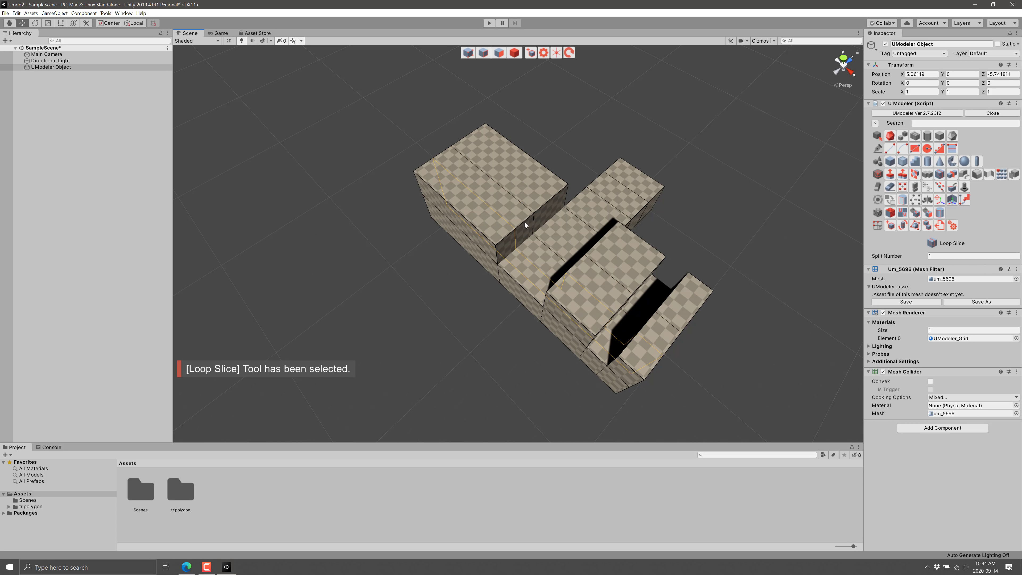
{"action": "left_click", "coordinate": [548, 201]}
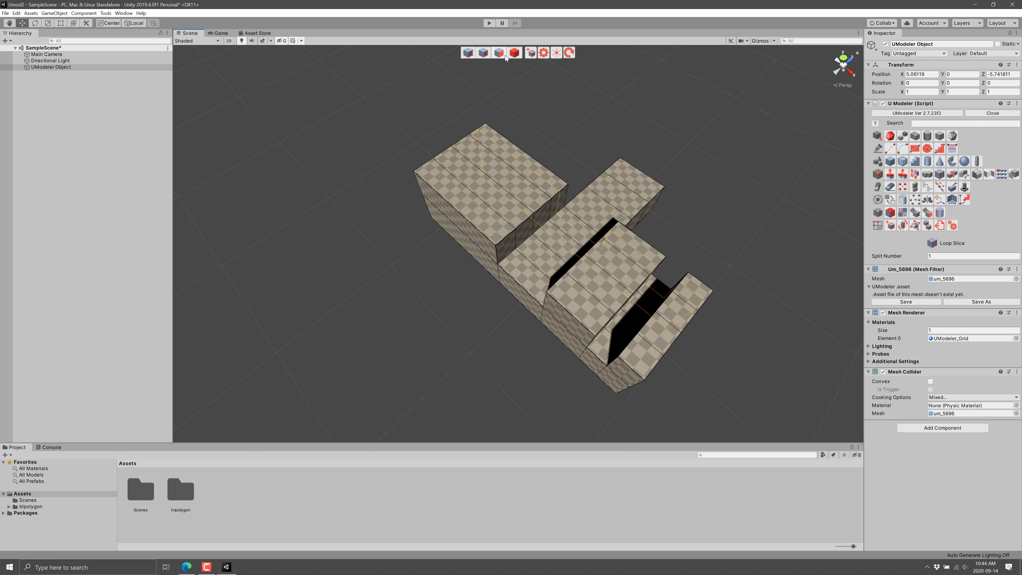
{"action": "key", "text": "3"}
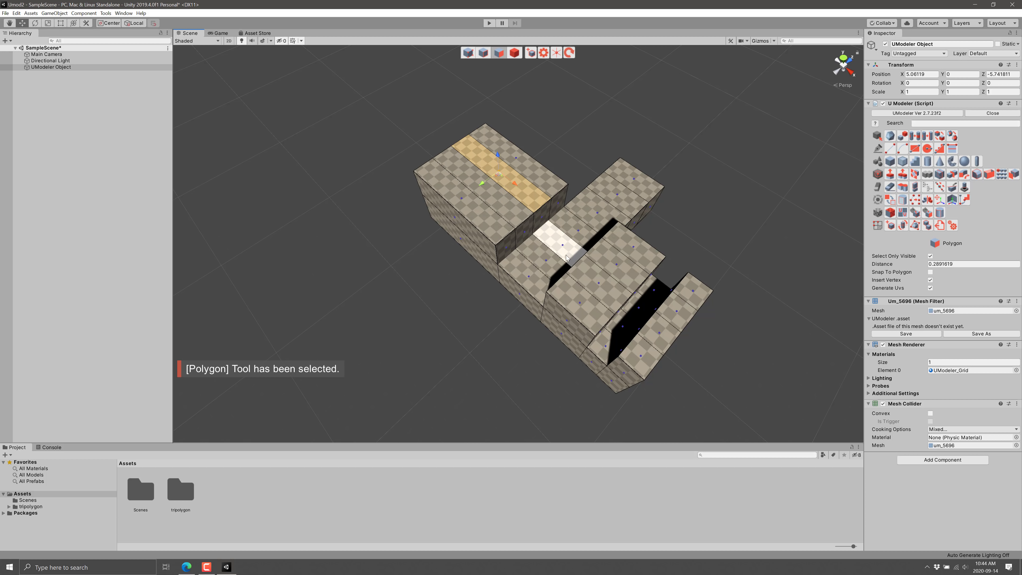
{"action": "left_click", "coordinate": [561, 245]}
{"action": "left_click", "coordinate": [610, 274]}
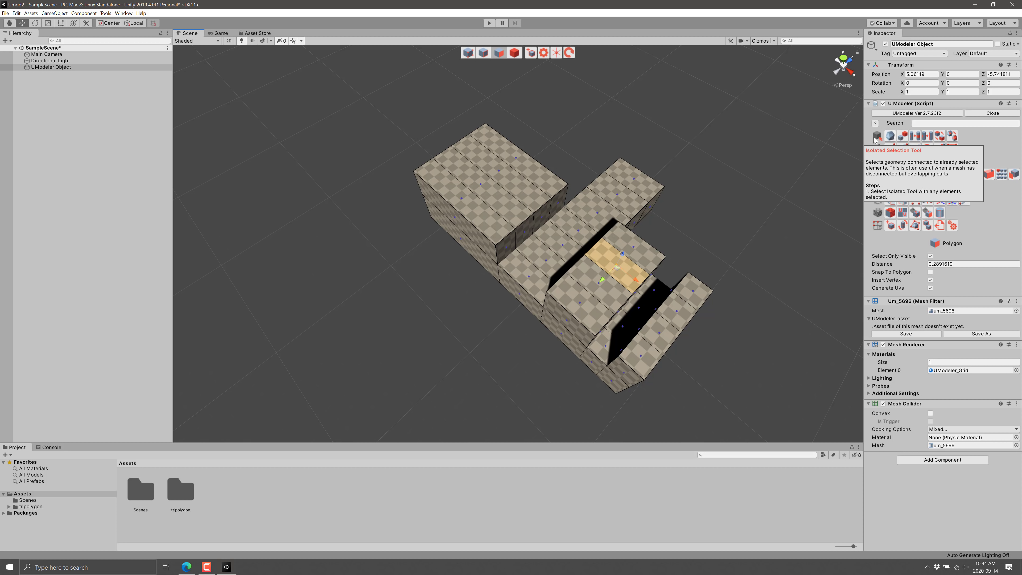
{"action": "left_click", "coordinate": [487, 57]}
{"action": "double_click", "coordinate": [507, 194]}
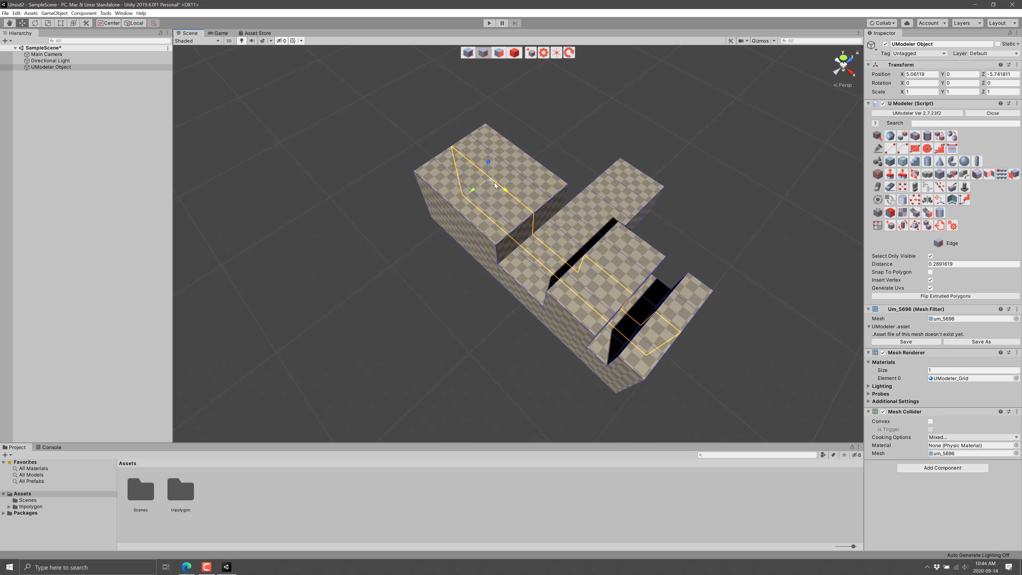
{"action": "key", "text": "r"}
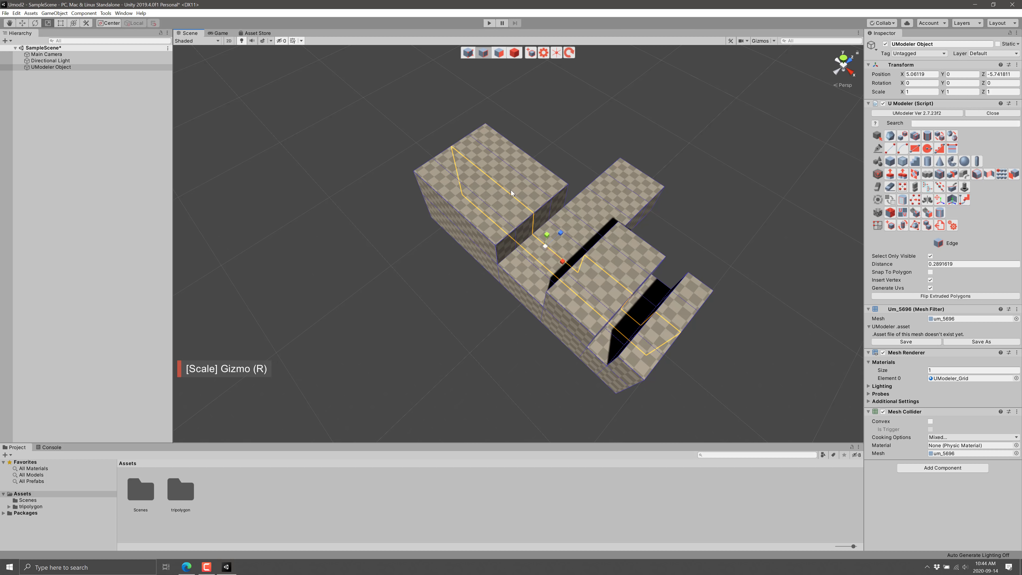
{"action": "left_click", "coordinate": [522, 196]}
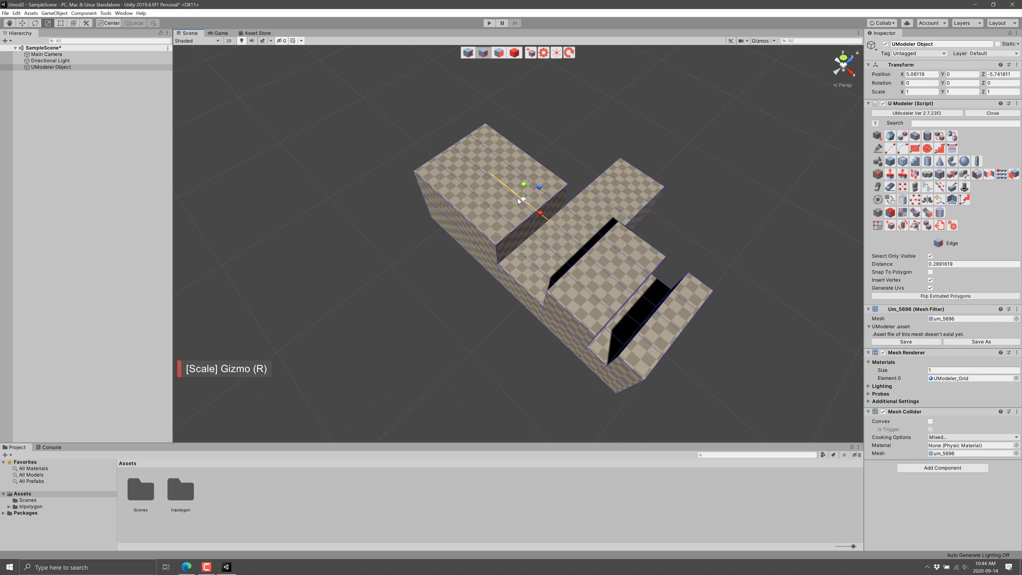
{"action": "double_click", "coordinate": [518, 198]}
{"action": "double_click", "coordinate": [497, 185]}
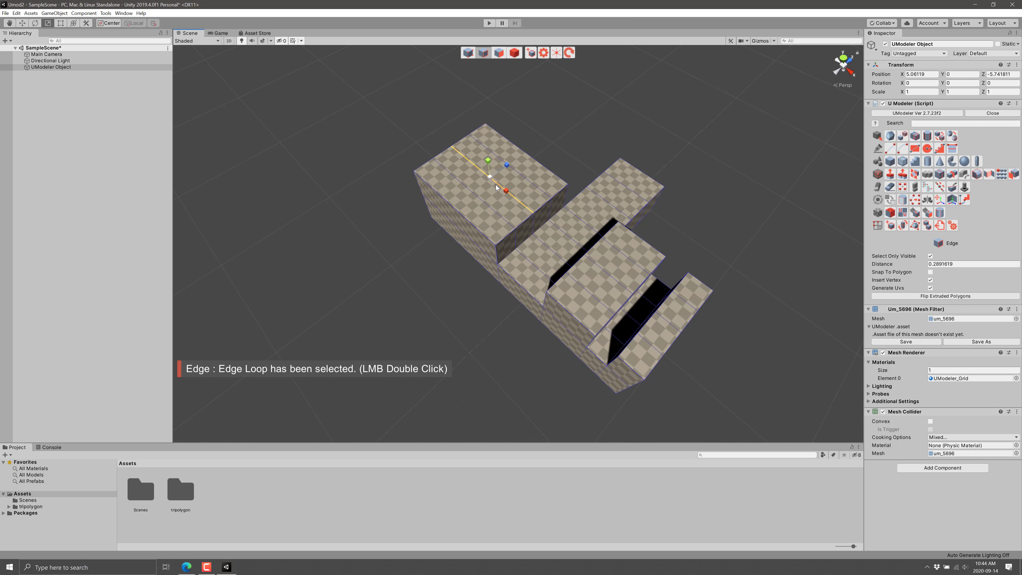
{"action": "double_click", "coordinate": [496, 187]}
{"action": "left_click", "coordinate": [506, 190]}
{"action": "left_click_drag", "start_coordinate": [506, 190], "coordinate": [504, 188]}
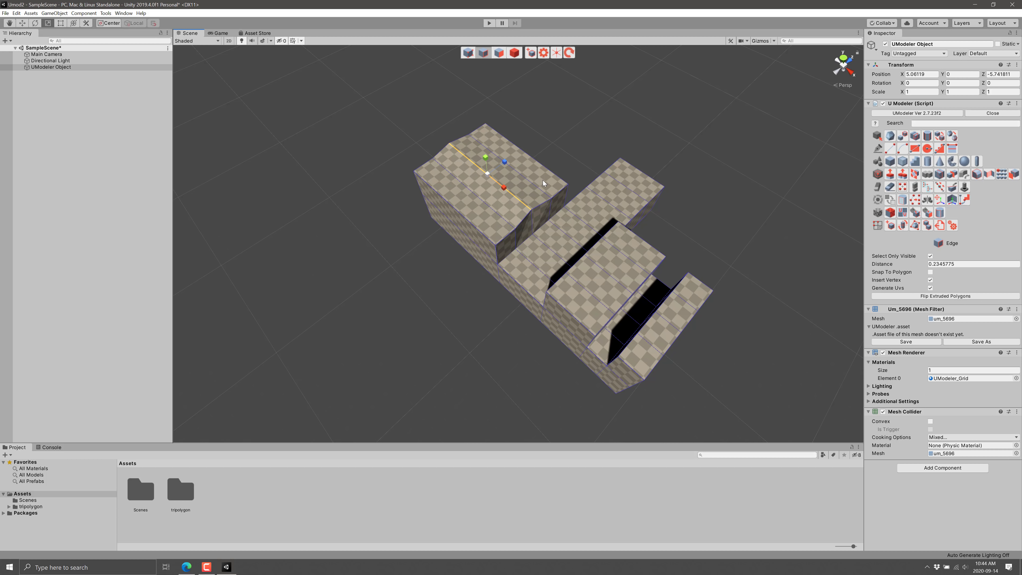
{"action": "key", "text": "ctrl+z"}
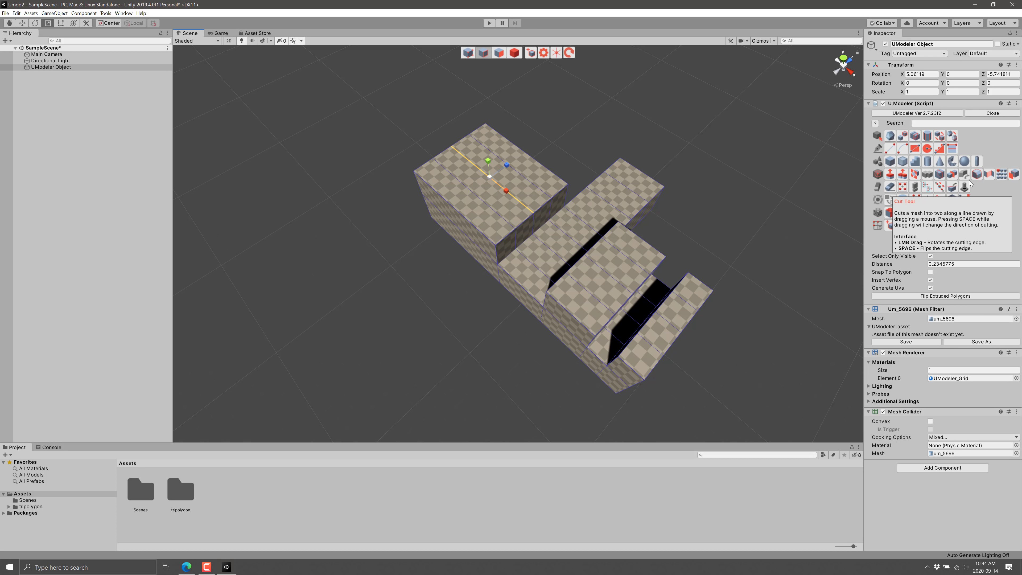
{"action": "left_click", "coordinate": [958, 188]}
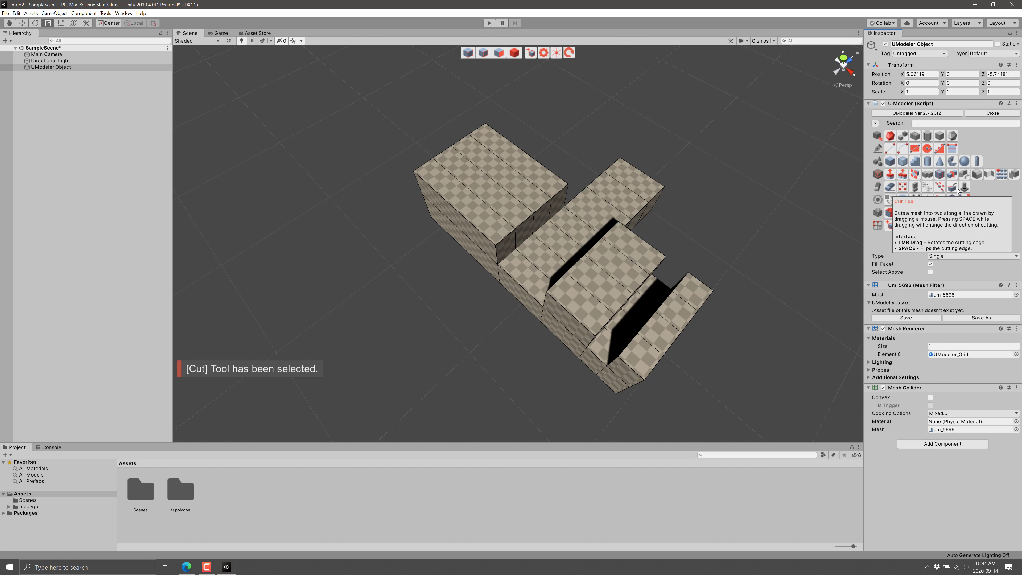
{"action": "mouse_move", "coordinate": [473, 179]}
{"action": "left_mouse_down"}
{"action": "mouse_move", "coordinate": [547, 238]}
{"action": "mouse_move", "coordinate": [628, 264]}
{"action": "mouse_move", "coordinate": [680, 228]}
{"action": "mouse_move", "coordinate": [647, 257]}
{"action": "left_mouse_up"}
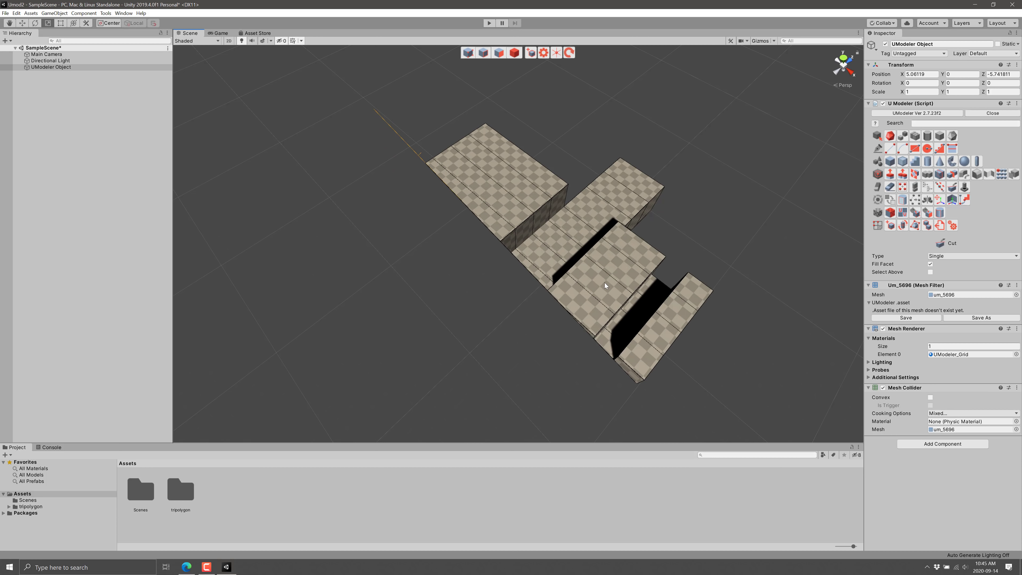
{"action": "left_click_drag", "start_coordinate": [604, 283], "coordinate": [655, 261]}
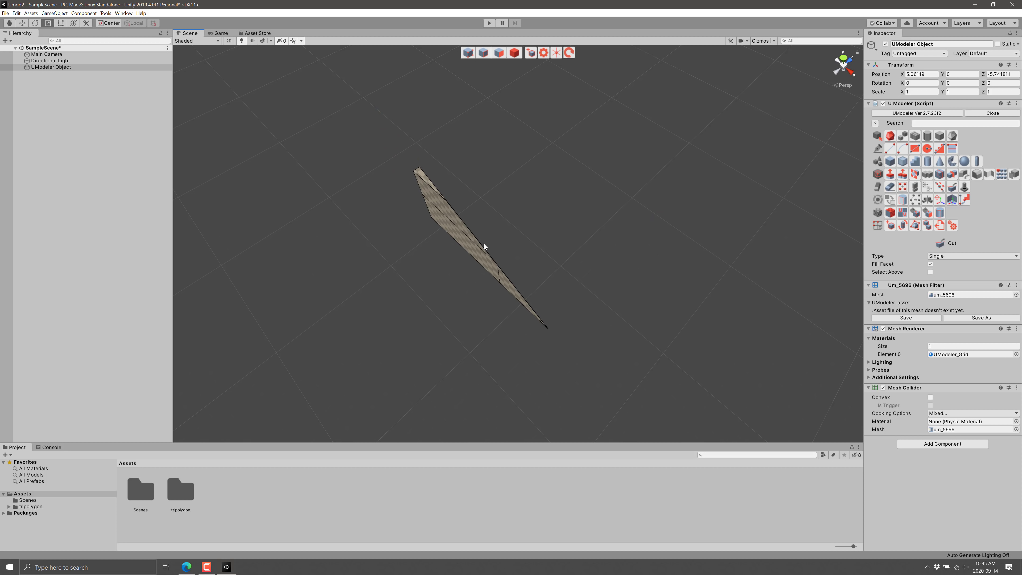
{"action": "key", "text": "ctrl+z"}
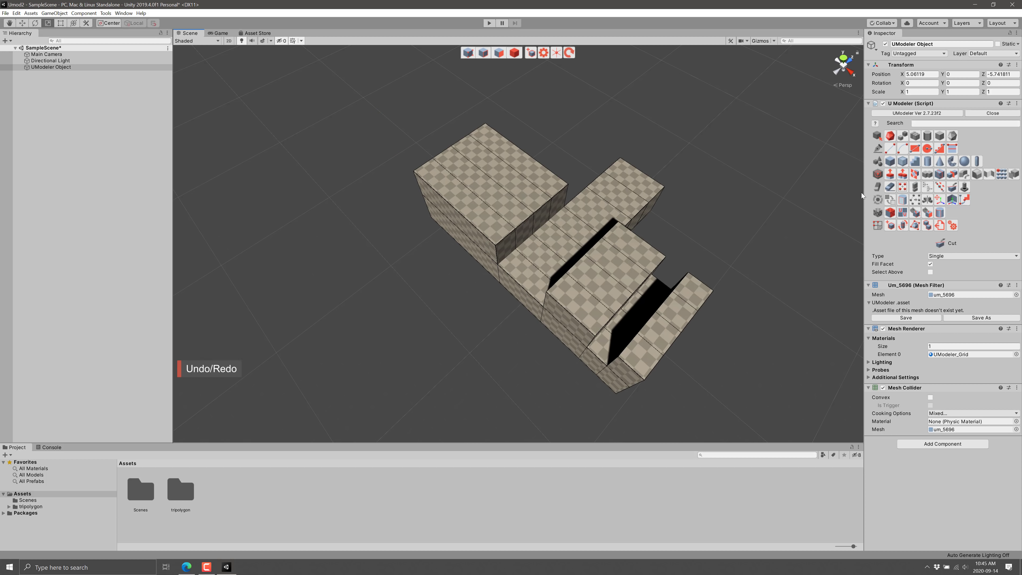
{"action": "left_click", "coordinate": [954, 188]}
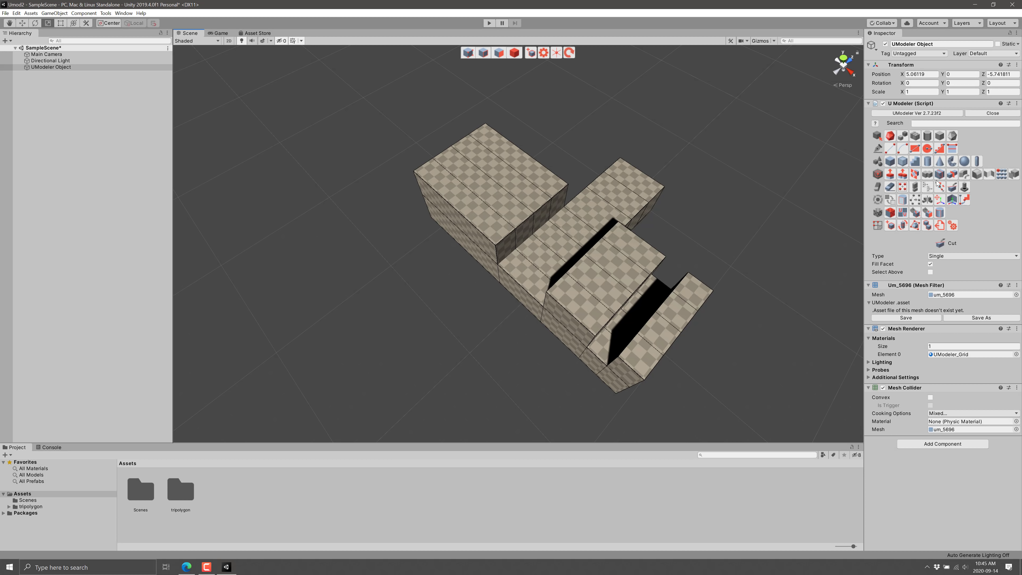
- Bevel the left block's top edge with width 2 and 3 segments, then orbit to inspect it
{"action": "left_click", "coordinate": [977, 174]}
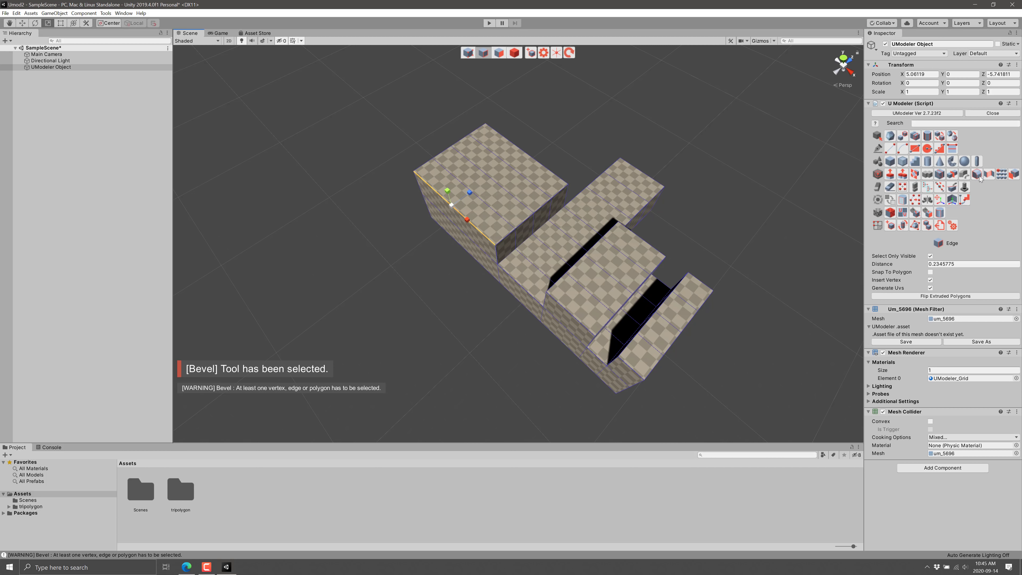
{"action": "left_click", "coordinate": [942, 257]}
{"action": "type", "text": "03"}
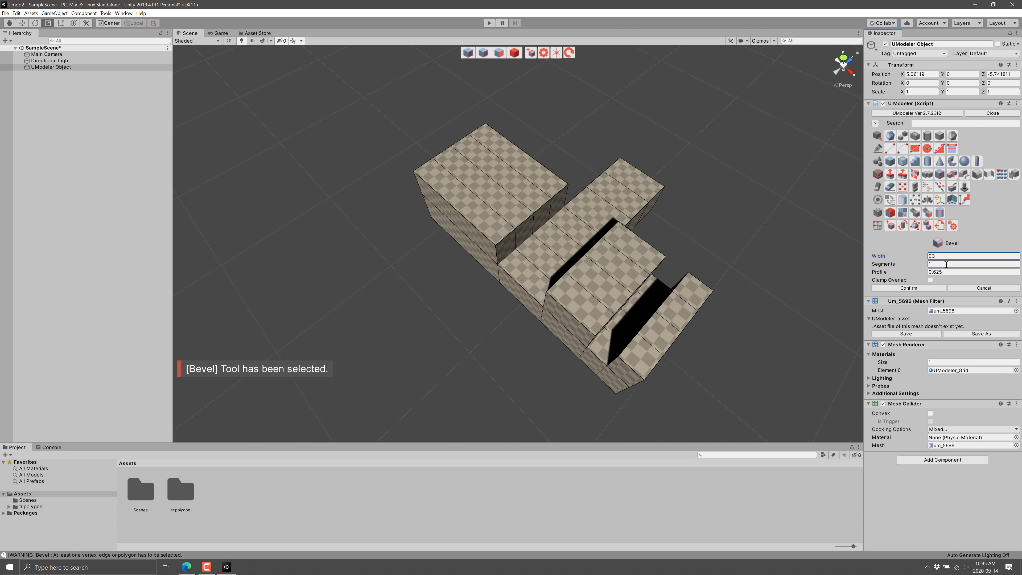
{"action": "left_click", "coordinate": [884, 264]}
{"action": "type", "text": "3"}
{"action": "left_click", "coordinate": [944, 257]}
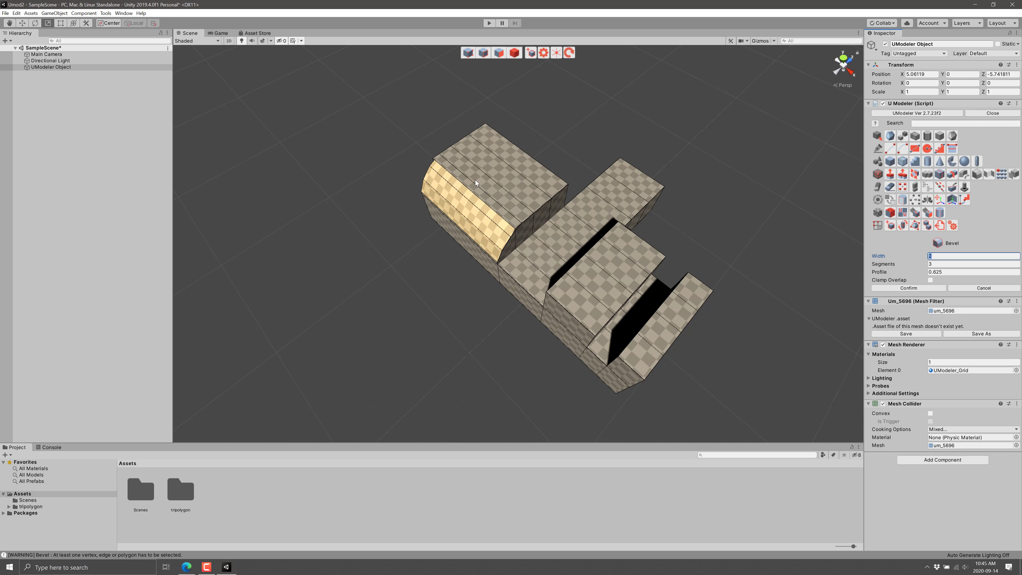
{"action": "left_click_drag", "start_coordinate": [682, 208], "coordinate": [724, 173], "text": "alt"}
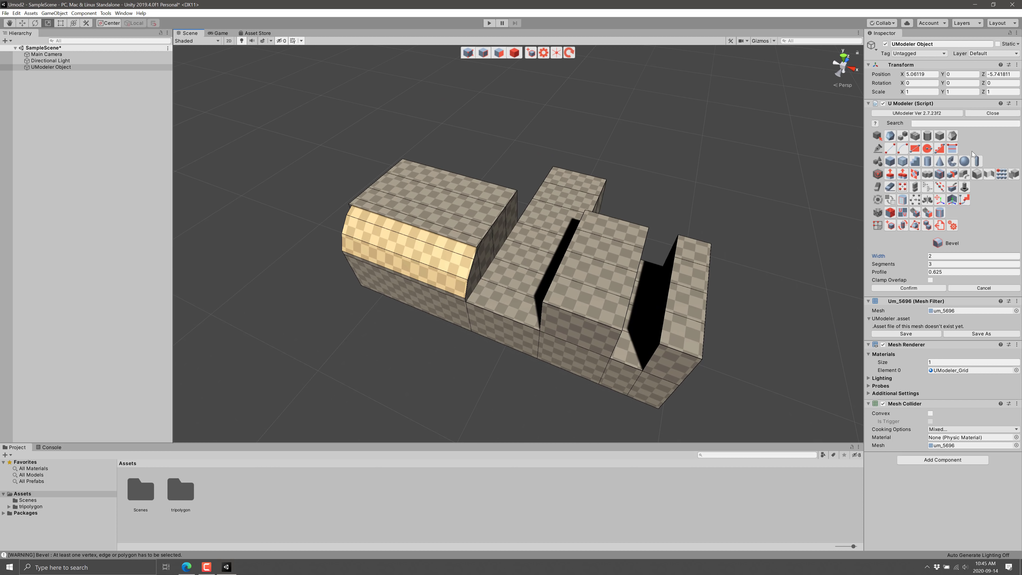
{"action": "left_click_drag", "start_coordinate": [618, 187], "coordinate": [605, 176], "text": "alt"}
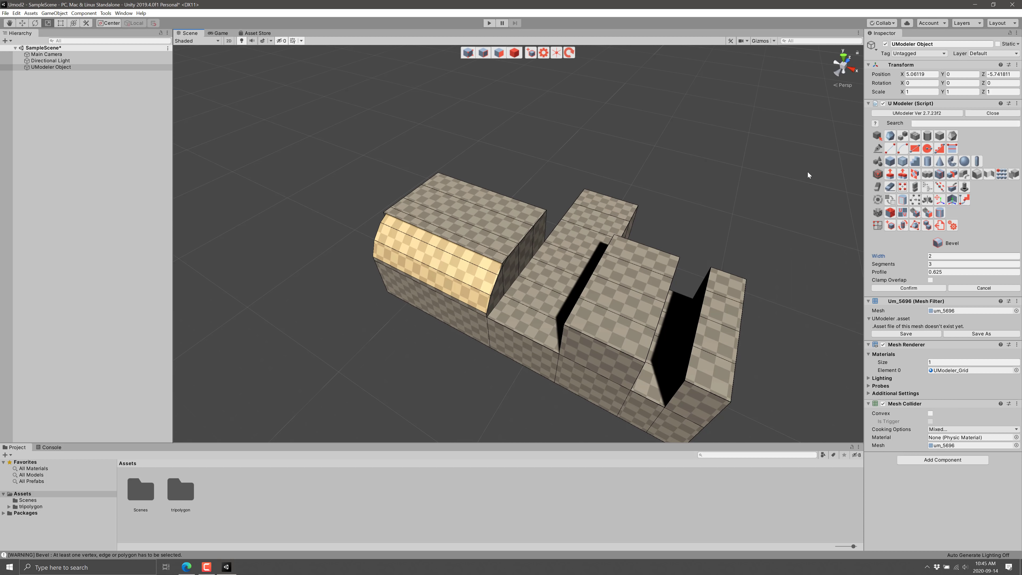
- Switch to straight stairs and drag out a staircase footprint beside the level mesh's left block
{"action": "left_click", "coordinate": [514, 53]}
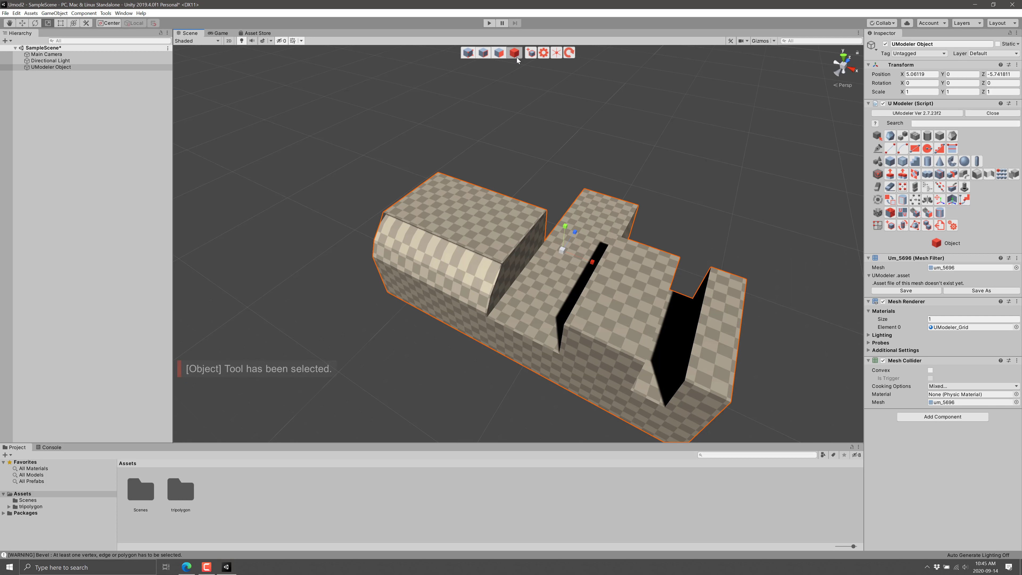
{"action": "left_click", "coordinate": [953, 161]}
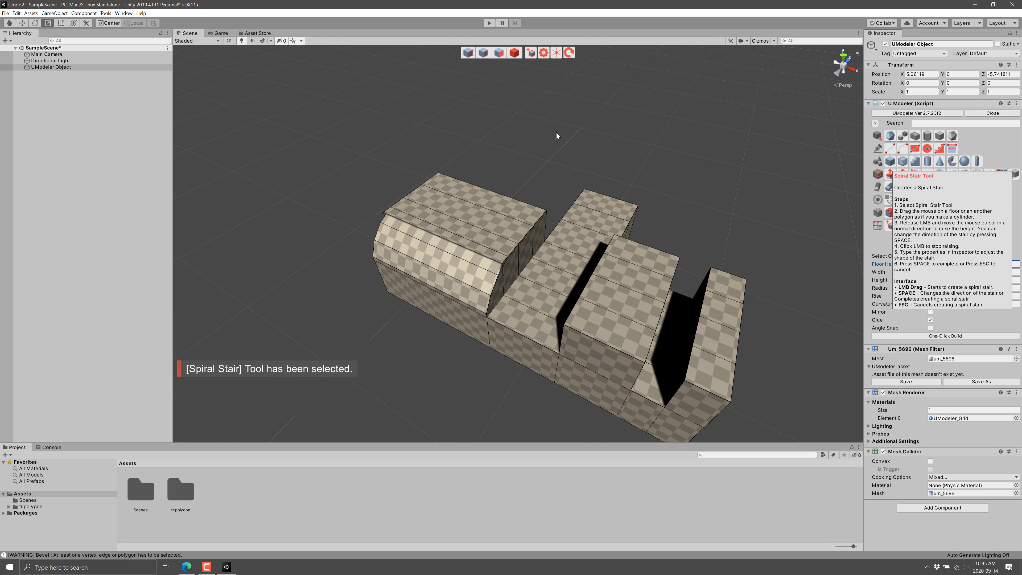
{"action": "left_click_drag", "start_coordinate": [607, 134], "coordinate": [603, 115]}
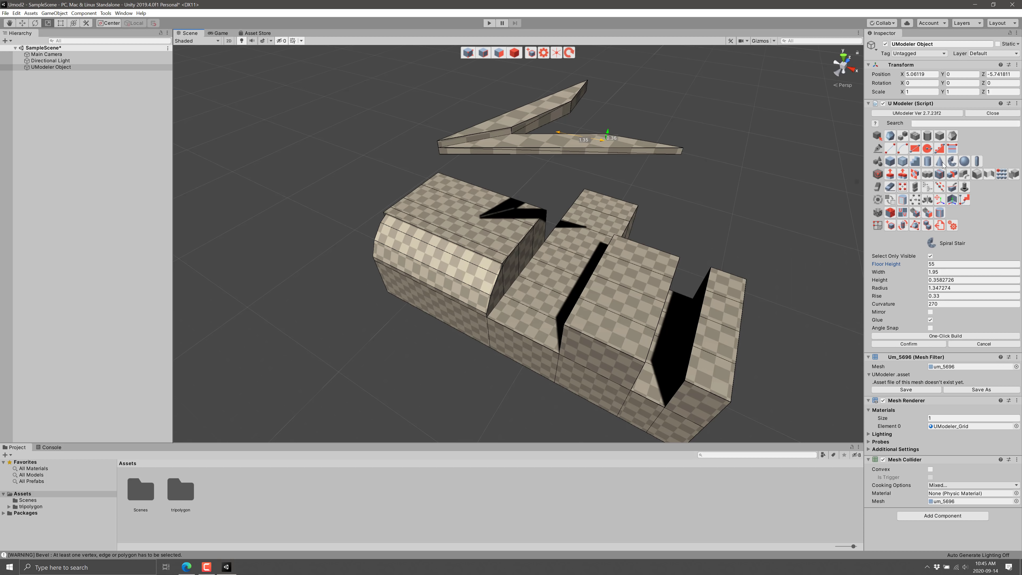
{"action": "left_click", "coordinate": [915, 161]}
{"action": "left_click_drag", "start_coordinate": [749, 180], "coordinate": [829, 99]}
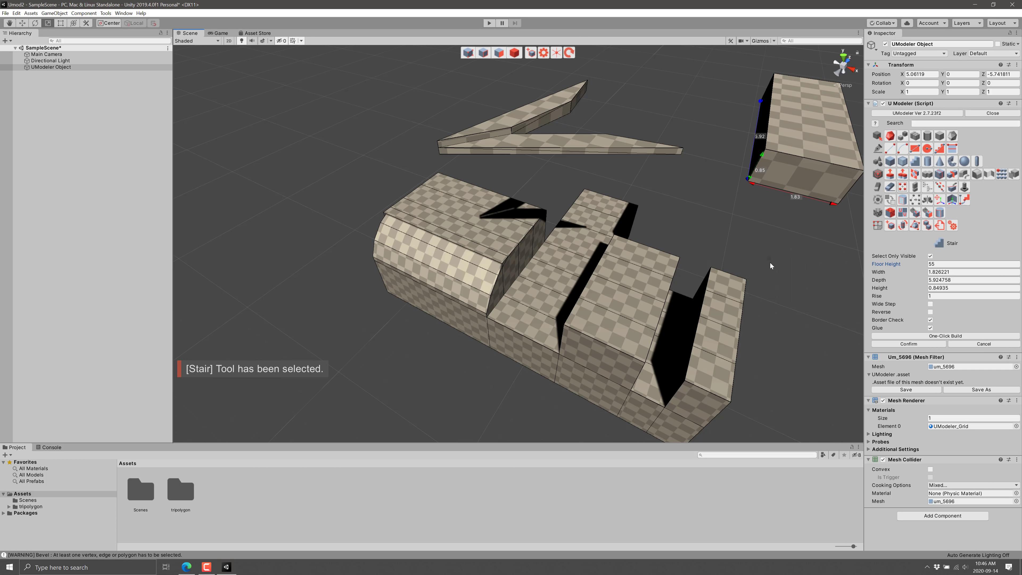
{"action": "left_click_drag", "start_coordinate": [769, 255], "coordinate": [832, 278]}
{"action": "left_click_drag", "start_coordinate": [342, 364], "coordinate": [308, 56]}
{"action": "left_click_drag", "start_coordinate": [206, 91], "coordinate": [435, 311], "text": "alt"}
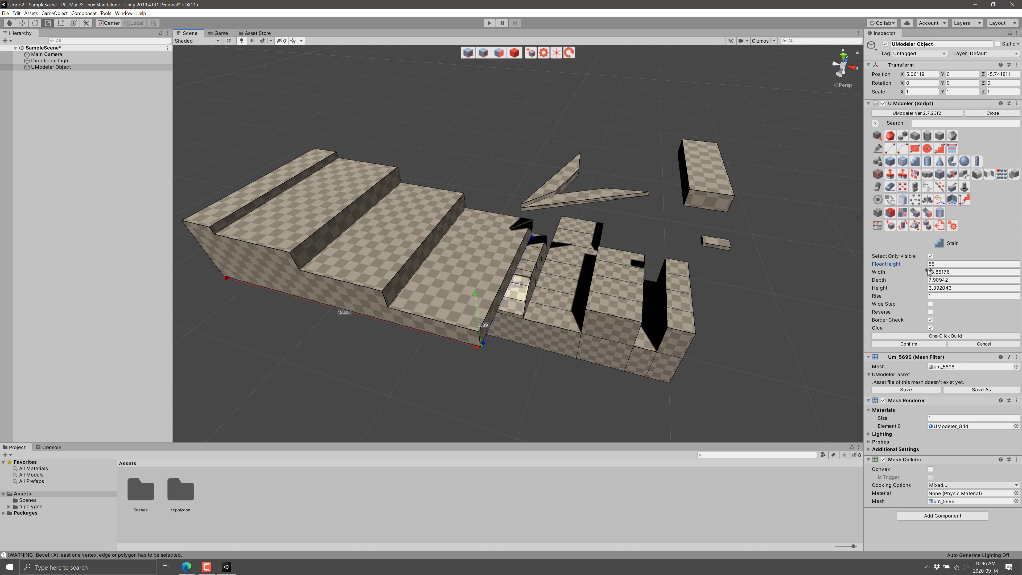
- Set the stair's Rise to 0.5 so it becomes many shallow steps
{"action": "left_click", "coordinate": [942, 281]}
{"action": "left_click", "coordinate": [947, 296]}
{"action": "type", "text": "4"}
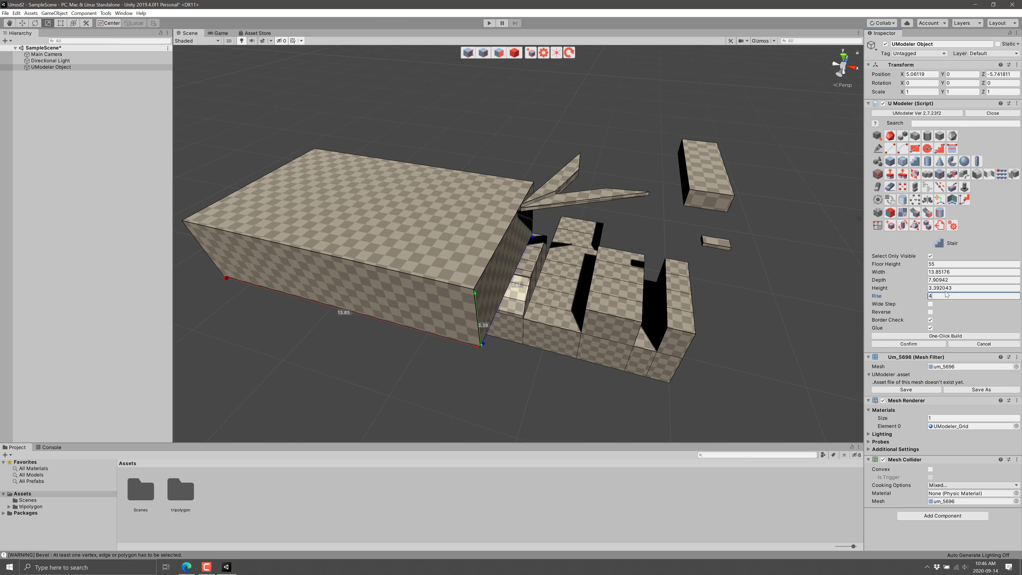
{"action": "key", "text": "BackSpace"}
{"action": "type", "text": "1"}
{"action": "key", "text": "BackSpace"}
{"action": "type", "text": "0.5"}
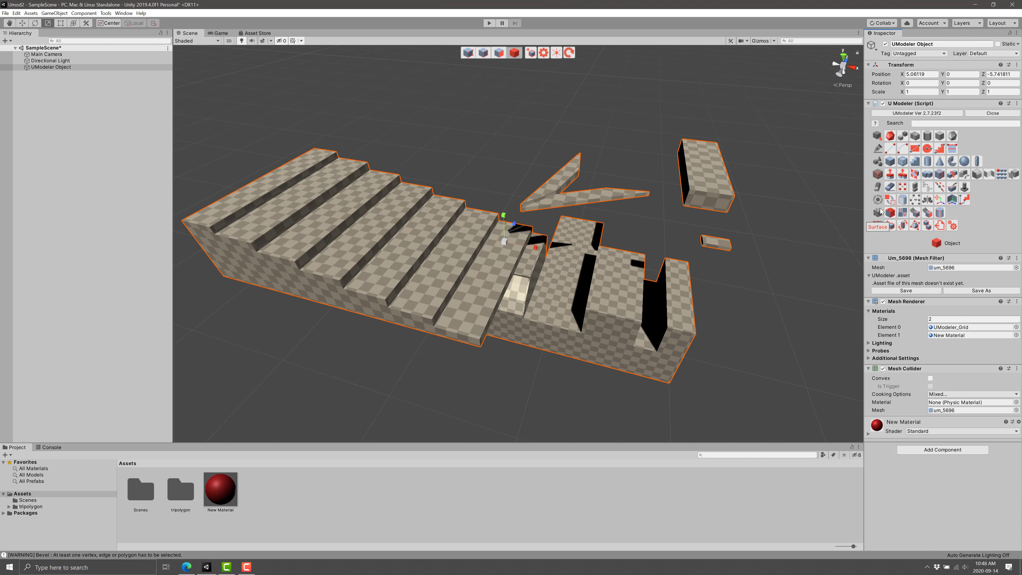
- Remove the extra material slot, add a fresh one and assign New Material to it
{"action": "left_click", "coordinate": [890, 212]}
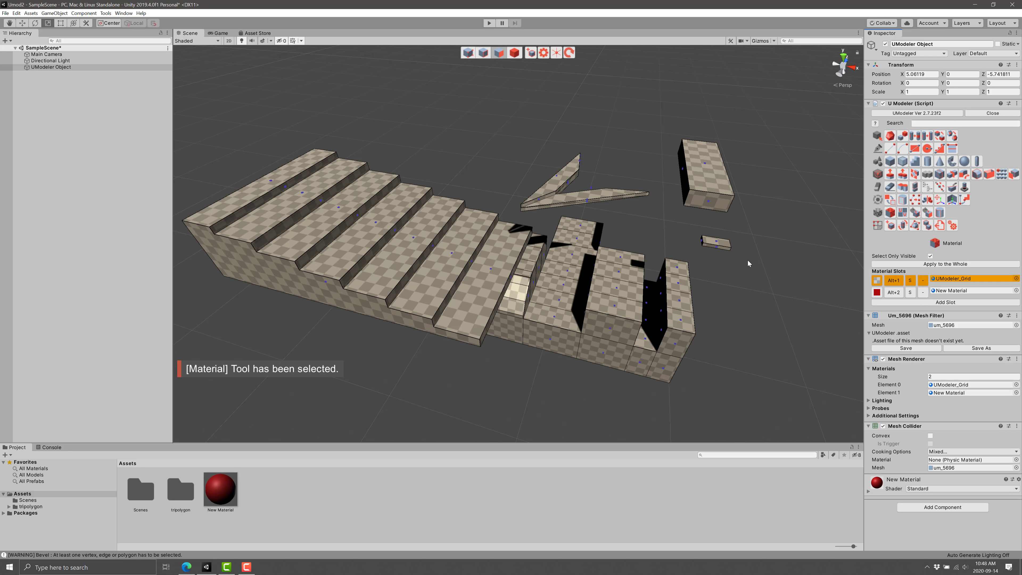
{"action": "left_click", "coordinate": [923, 293]}
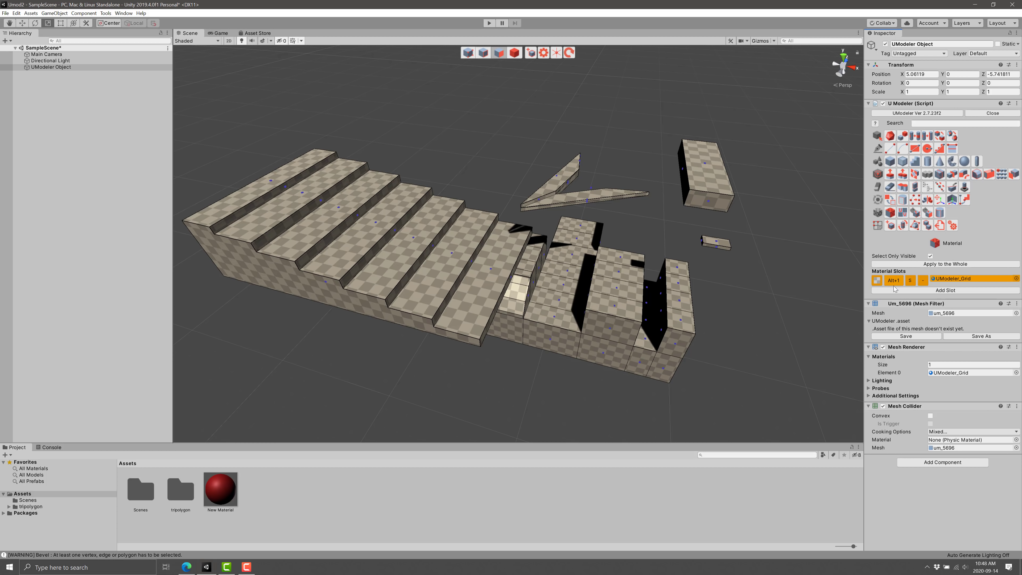
{"action": "left_click", "coordinate": [944, 292]}
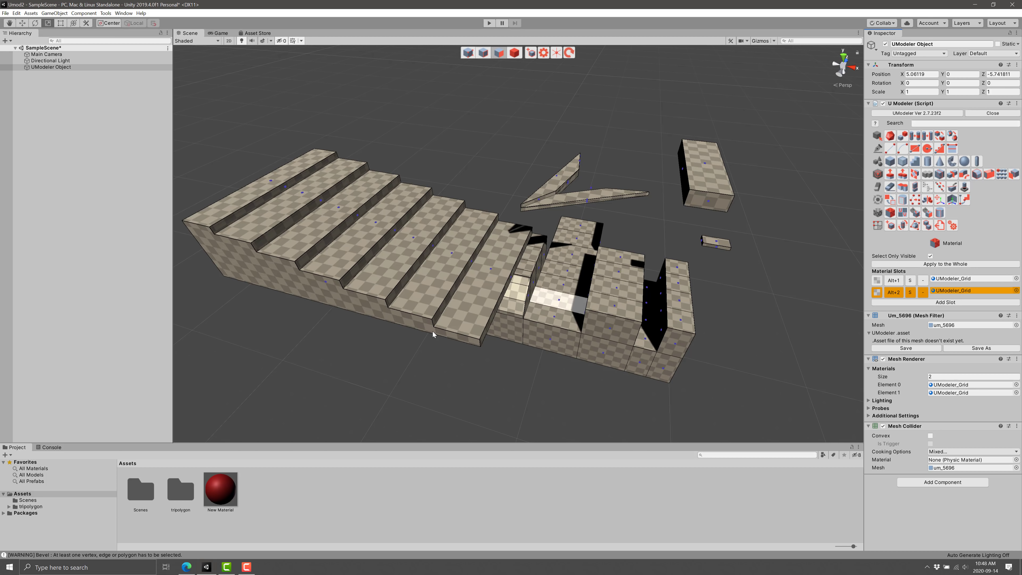
{"action": "left_click_drag", "start_coordinate": [236, 501], "coordinate": [971, 290]}
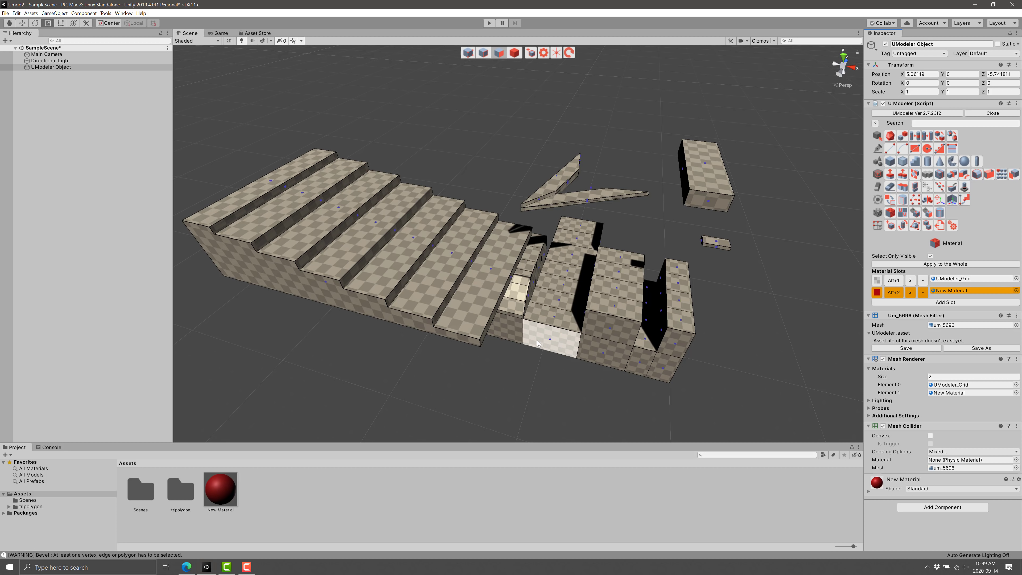
{"action": "left_click", "coordinate": [904, 213]}
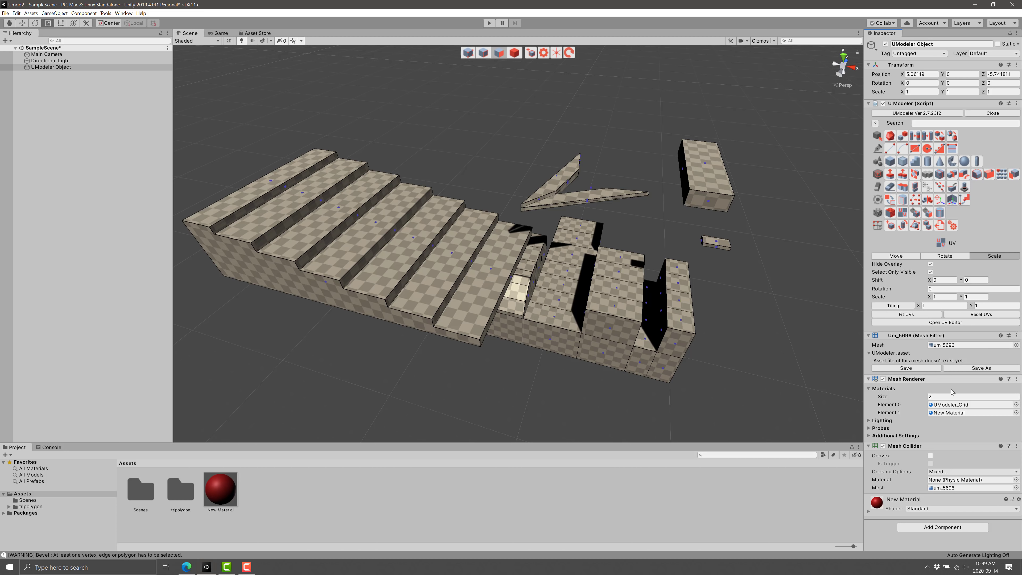
- Open the UV Editor, dock and widen it beside the Scene view, and select all mesh faces
{"action": "left_click", "coordinate": [965, 323]}
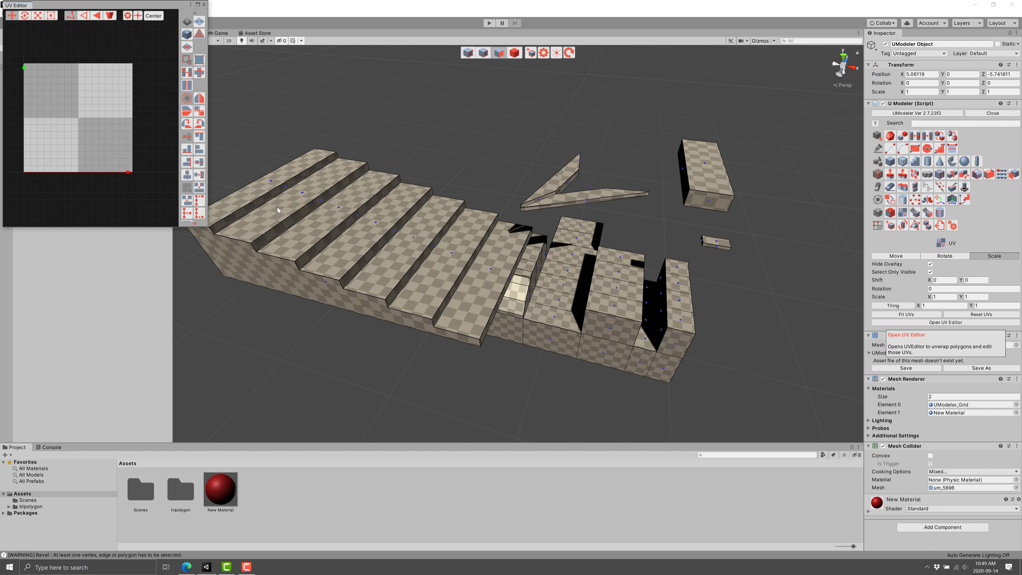
{"action": "left_click_drag", "start_coordinate": [19, 7], "coordinate": [862, 100]}
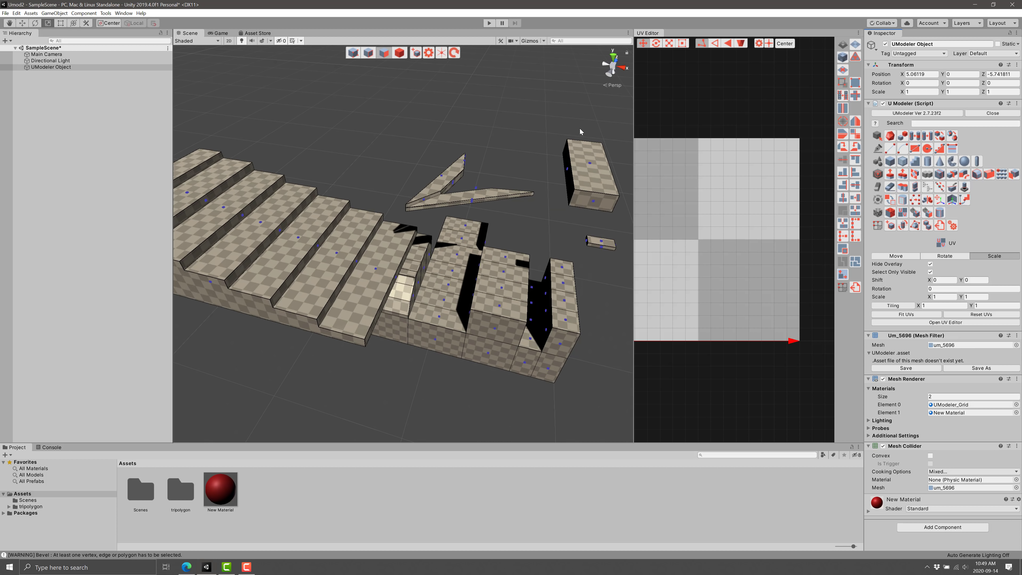
{"action": "left_click_drag", "start_coordinate": [632, 137], "coordinate": [565, 139]}
{"action": "scroll", "coordinate": [442, 240], "scroll_direction": "down", "scroll_amount": 2}
{"action": "scroll", "coordinate": [329, 190], "scroll_direction": "down", "scroll_amount": 2}
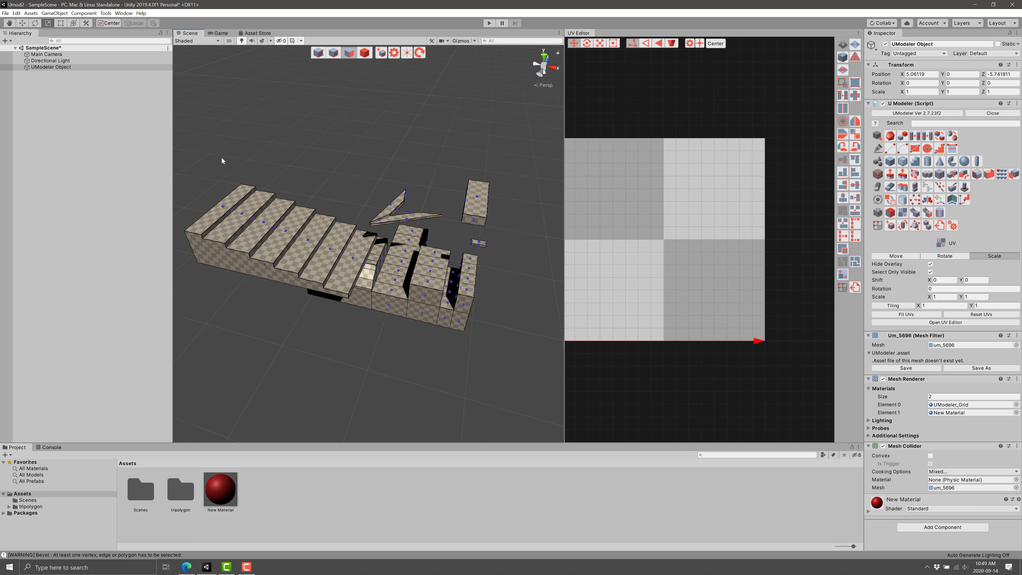
{"action": "left_click_drag", "start_coordinate": [200, 153], "coordinate": [560, 361]}
- Auto-unwrap the mesh UVs, fit them to texture space, and undo the trial scaling edits
{"action": "left_click", "coordinate": [856, 57]}
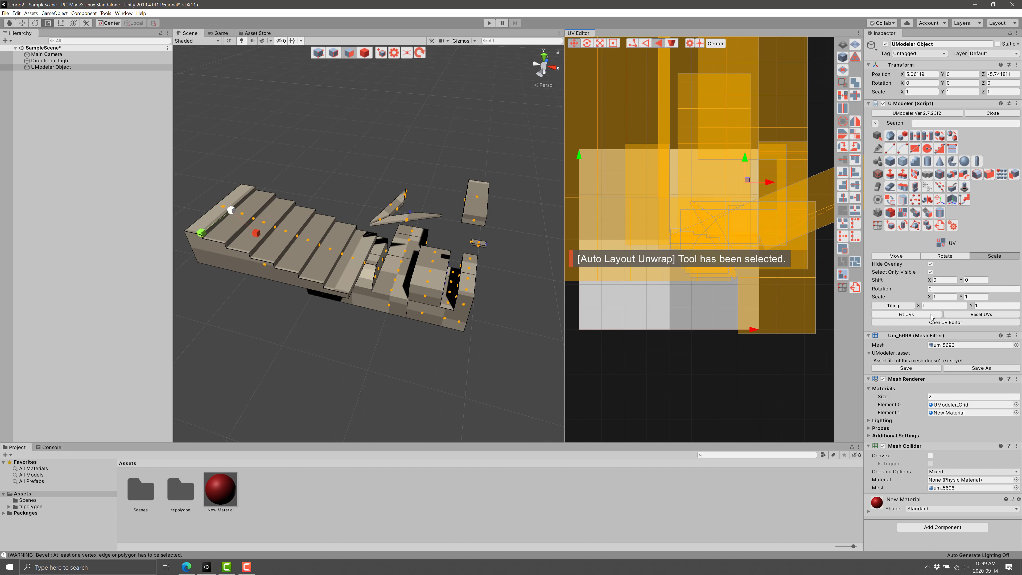
{"action": "left_click", "coordinate": [925, 315]}
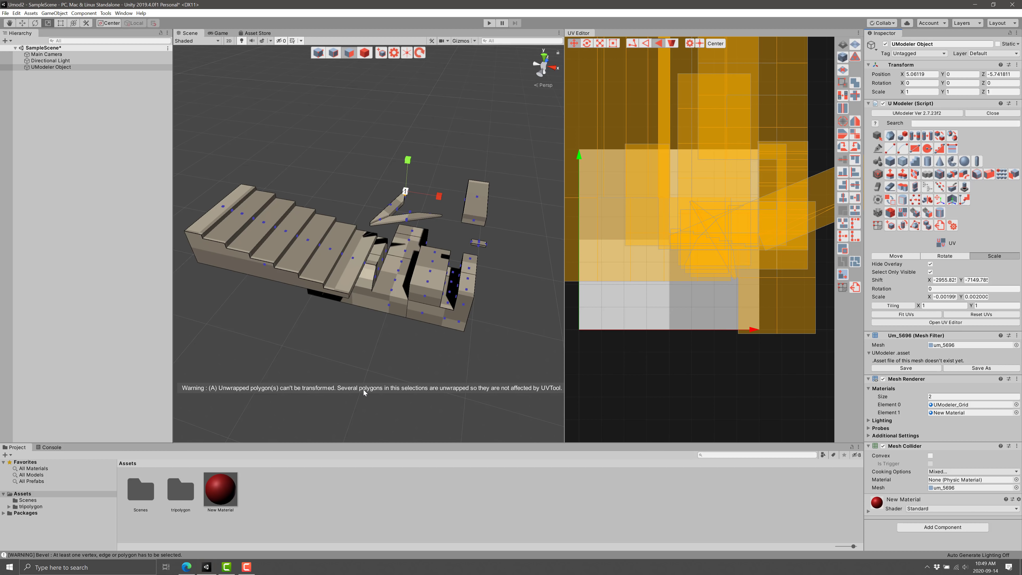
{"action": "scroll", "coordinate": [736, 210], "scroll_direction": "down", "scroll_amount": 5}
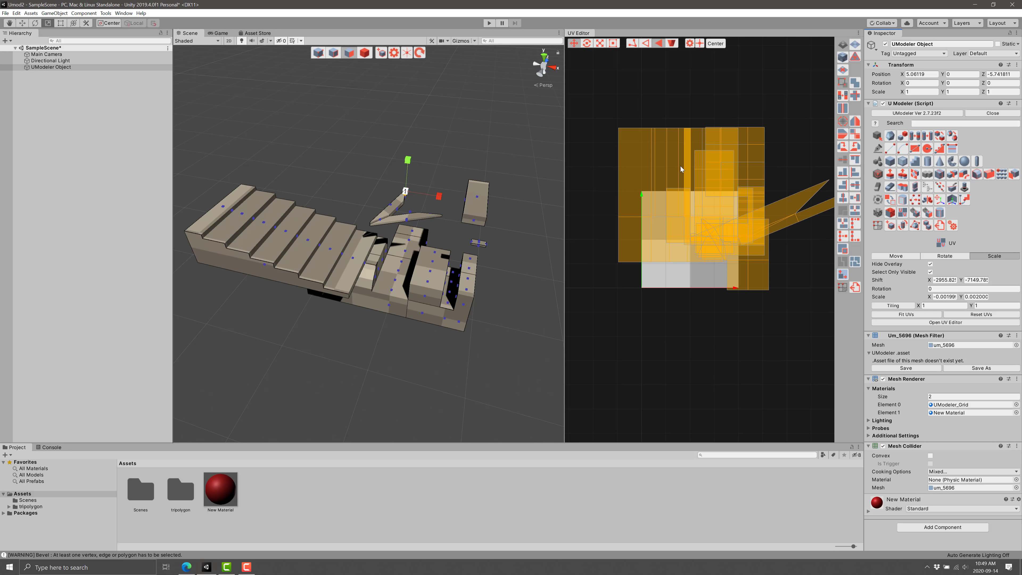
{"action": "left_click", "coordinate": [696, 234]}
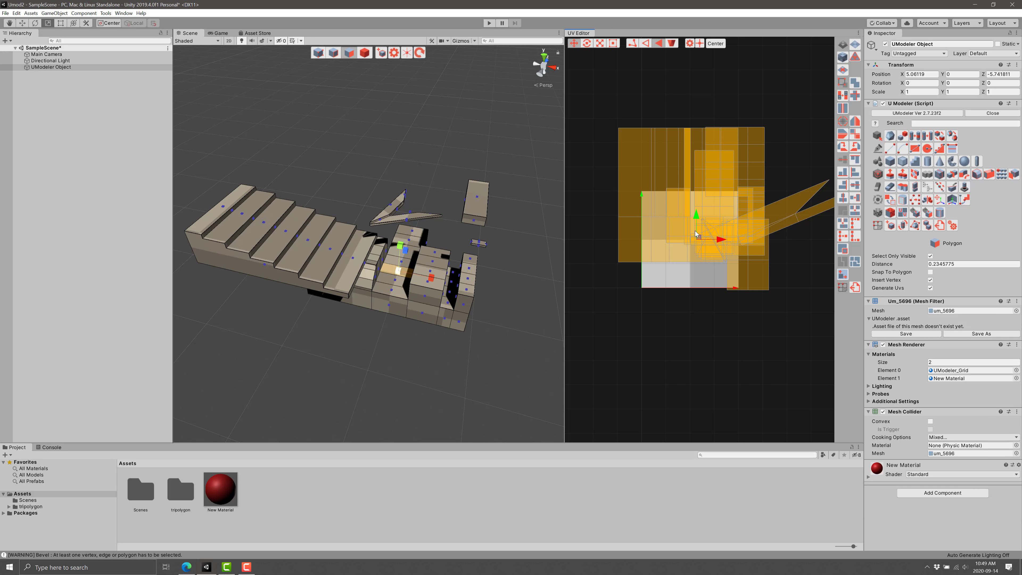
{"action": "left_click_drag", "start_coordinate": [577, 90], "coordinate": [829, 379]}
{"action": "key", "text": "e"}
{"action": "key", "text": "r"}
{"action": "left_click", "coordinate": [707, 194]}
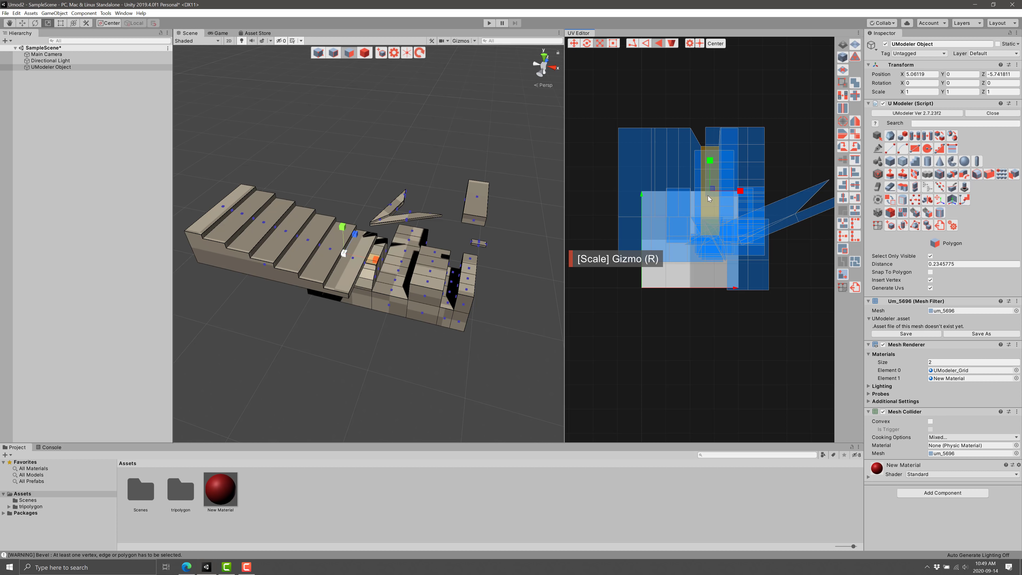
{"action": "key", "text": "ctrl+z"}
{"action": "key", "text": "ctrl+z"}
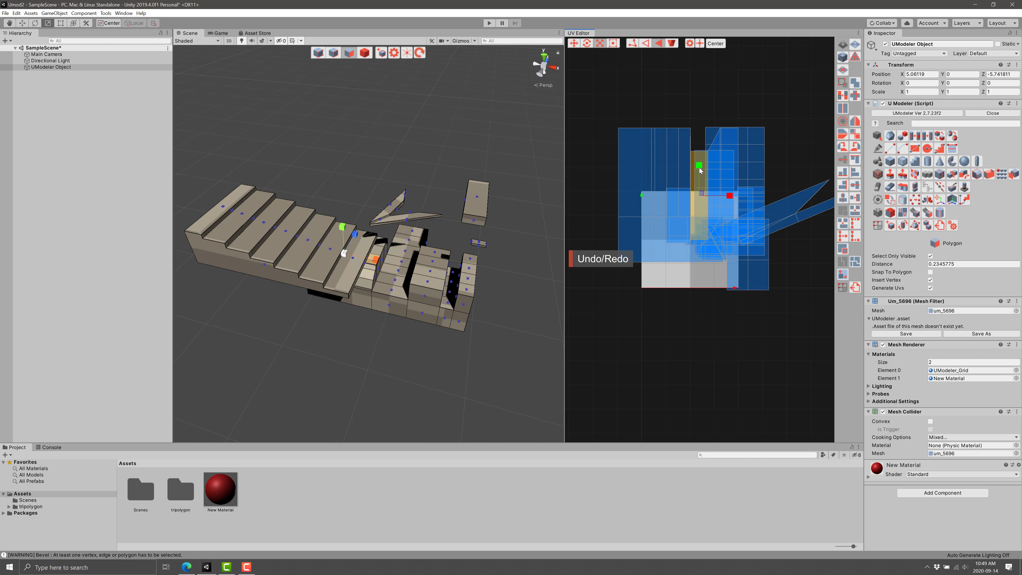
{"action": "key", "text": "ctrl+z"}
{"action": "key", "text": "ctrl+z"}
{"action": "key", "text": "ctrl+z"}
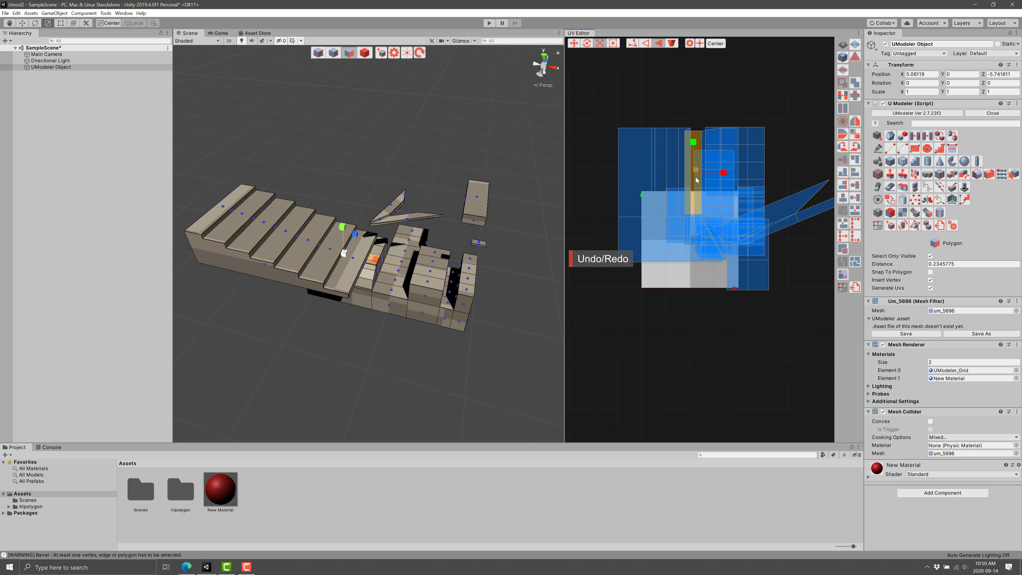
{"action": "key", "text": "ctrl+z"}
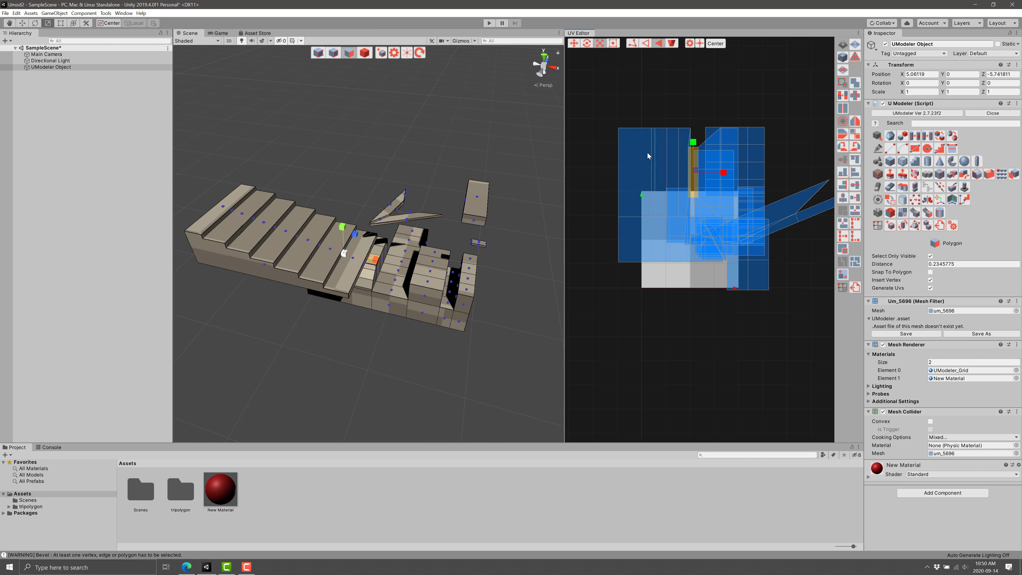
- Scale all UV islands down uniformly and move them into the 0–1 UV square
{"action": "left_click_drag", "start_coordinate": [604, 104], "coordinate": [833, 339]}
{"action": "left_click_drag", "start_coordinate": [733, 208], "coordinate": [737, 306]}
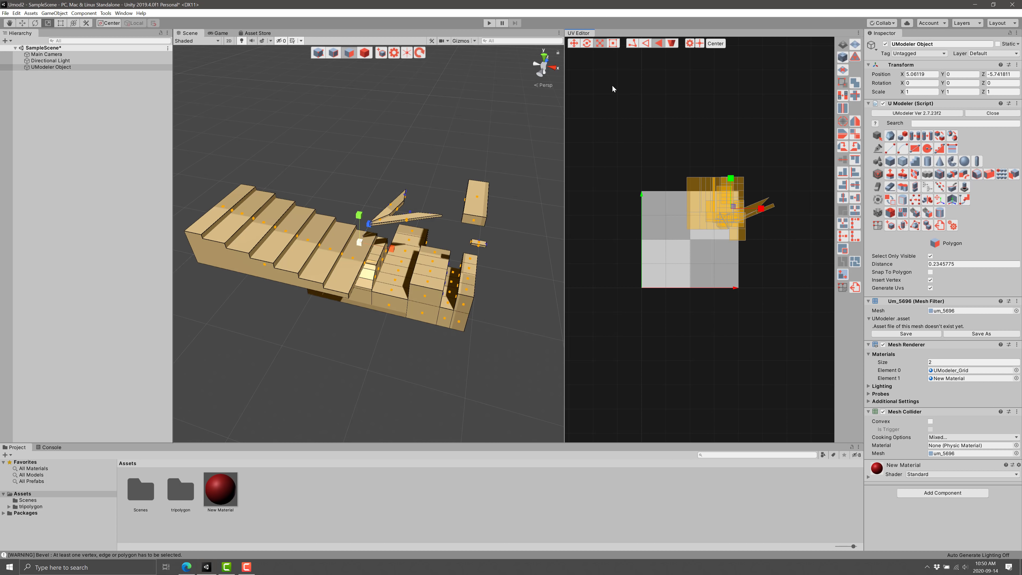
{"action": "left_click", "coordinate": [574, 44]}
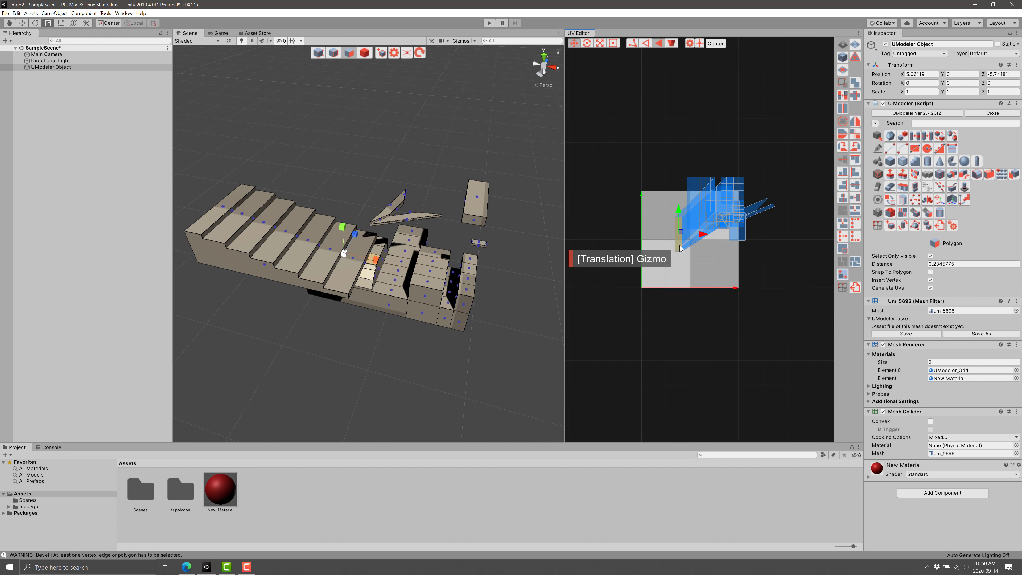
{"action": "key", "text": "ctrl+z"}
{"action": "key", "text": "ctrl+z"}
{"action": "key", "text": "ctrl+z"}
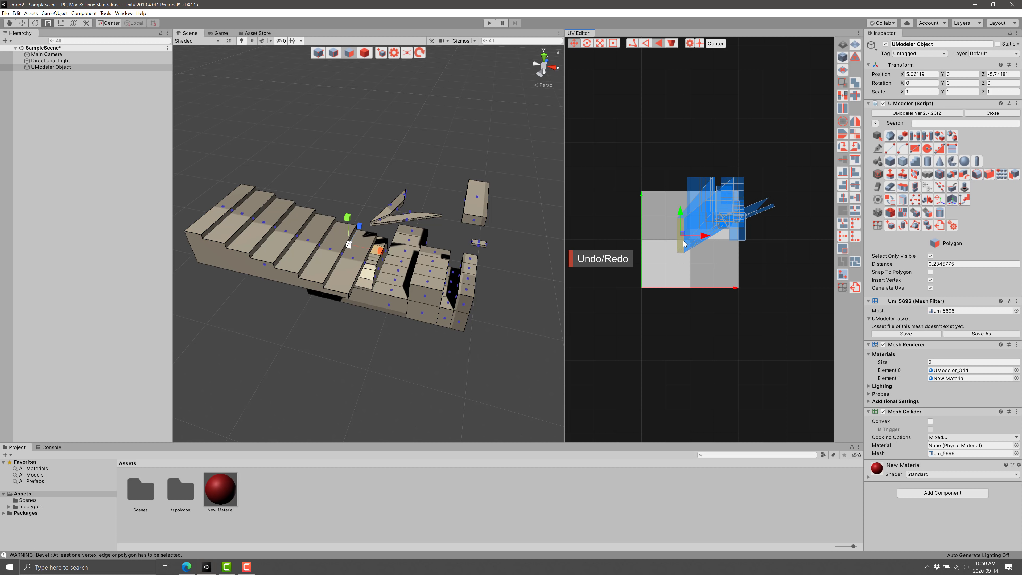
{"action": "key", "text": "ctrl+y"}
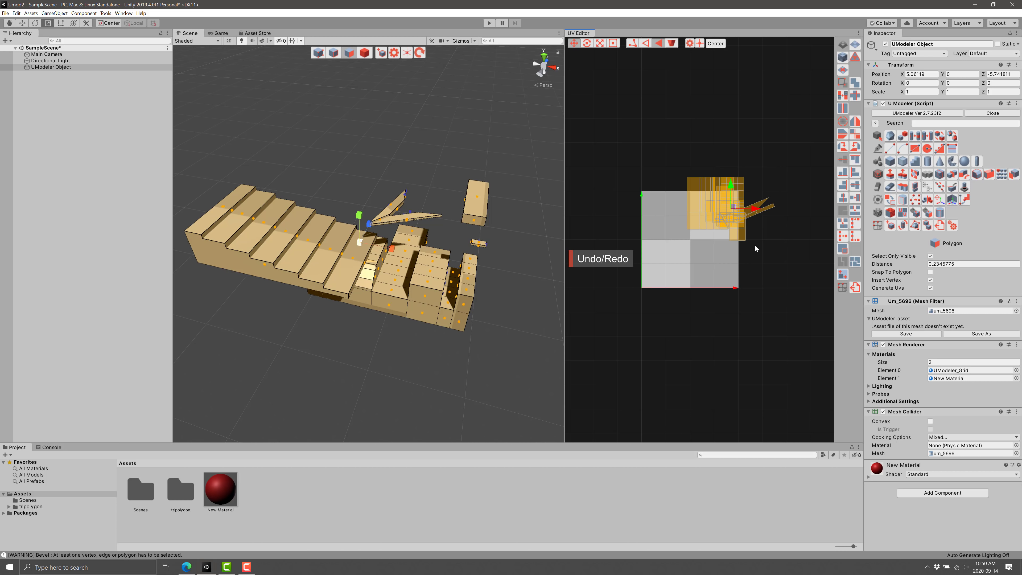
{"action": "left_click_drag", "start_coordinate": [735, 207], "coordinate": [698, 244]}
{"action": "scroll", "coordinate": [714, 243], "scroll_direction": "up", "scroll_amount": 4}
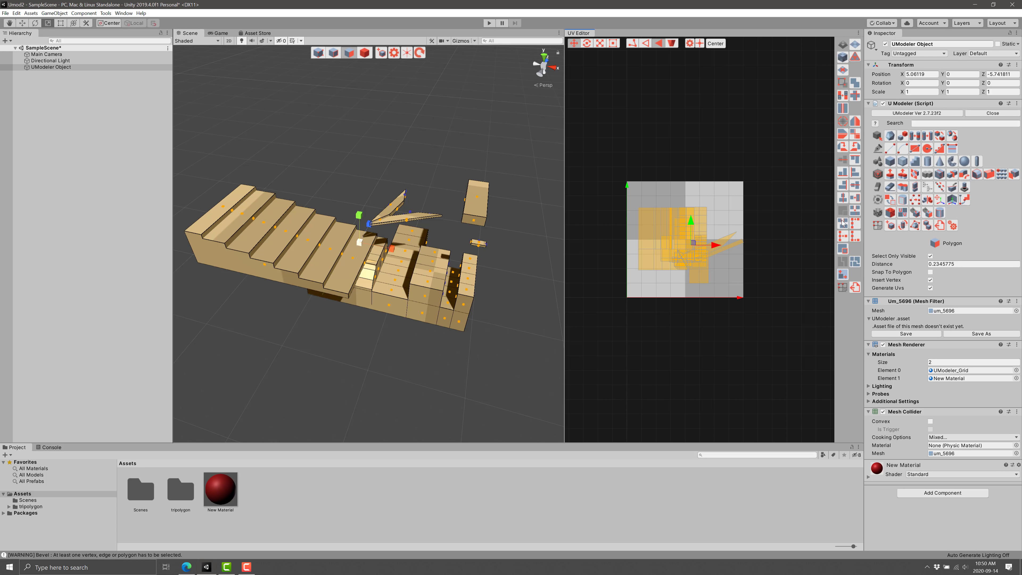
- Cube-unwrap every polygon of the level mesh so its UV islands spread across the UV square
{"action": "left_click", "coordinate": [843, 58]}
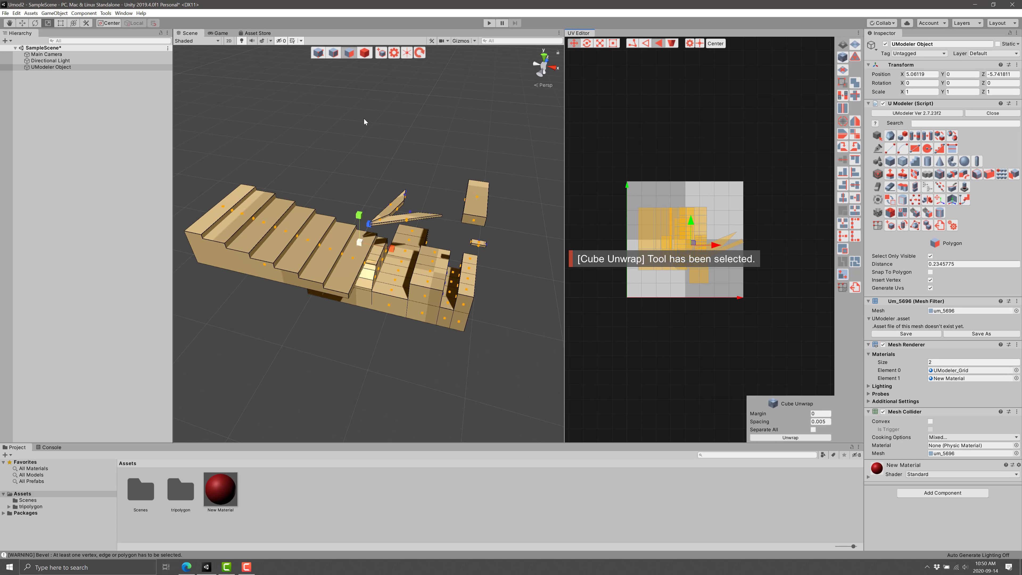
{"action": "left_click", "coordinate": [370, 126]}
{"action": "left_click_drag", "start_coordinate": [338, 131], "coordinate": [534, 406]}
{"action": "left_click", "coordinate": [844, 59]}
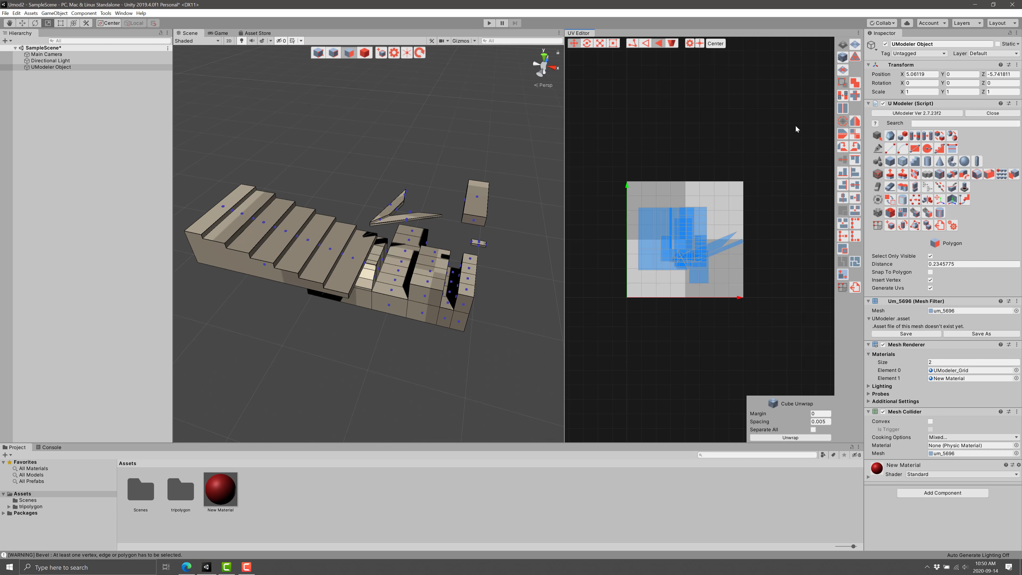
{"action": "left_click", "coordinate": [791, 439]}
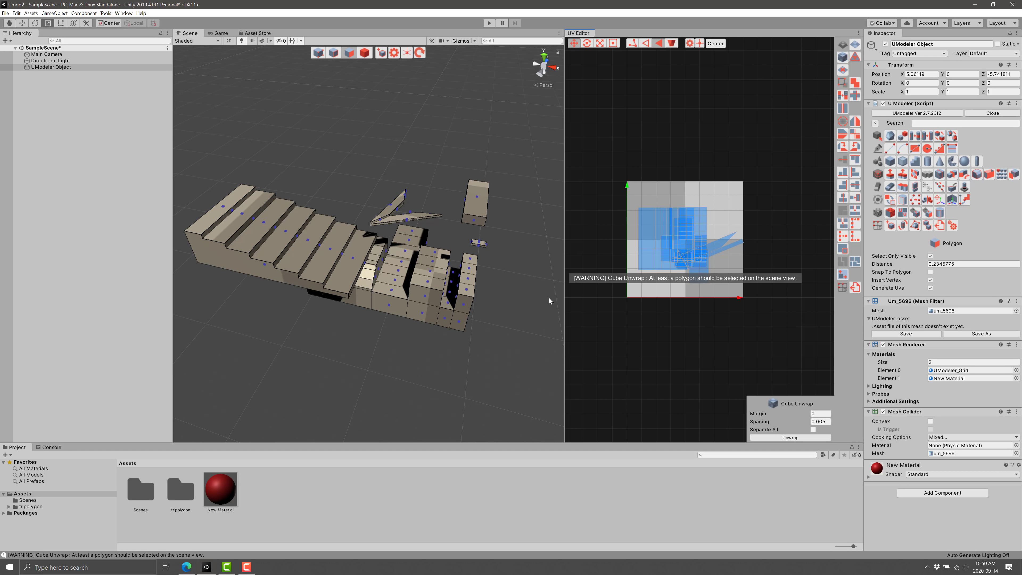
{"action": "left_click_drag", "start_coordinate": [227, 102], "coordinate": [528, 386]}
{"action": "left_click", "coordinate": [790, 438]}
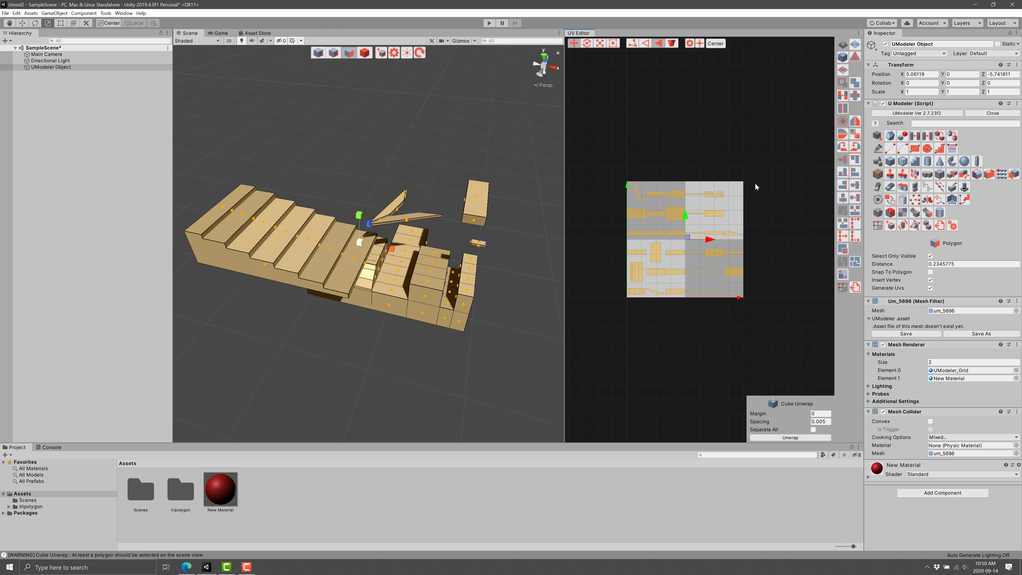
{"action": "left_click", "coordinate": [854, 287]}
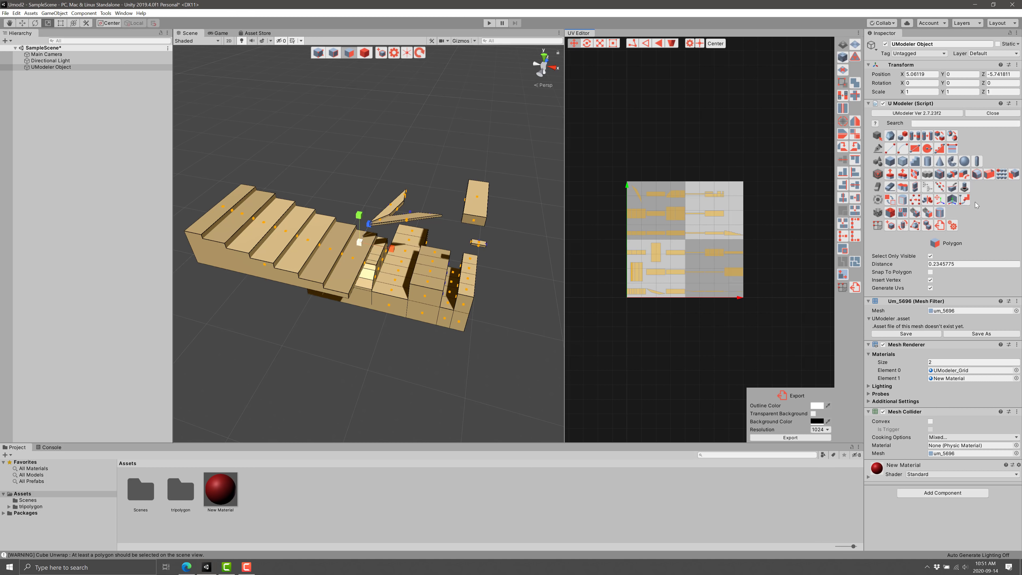
- Show the mesh's Export to .Obj and Export to .Prefab options
{"action": "left_click", "coordinate": [940, 227]}
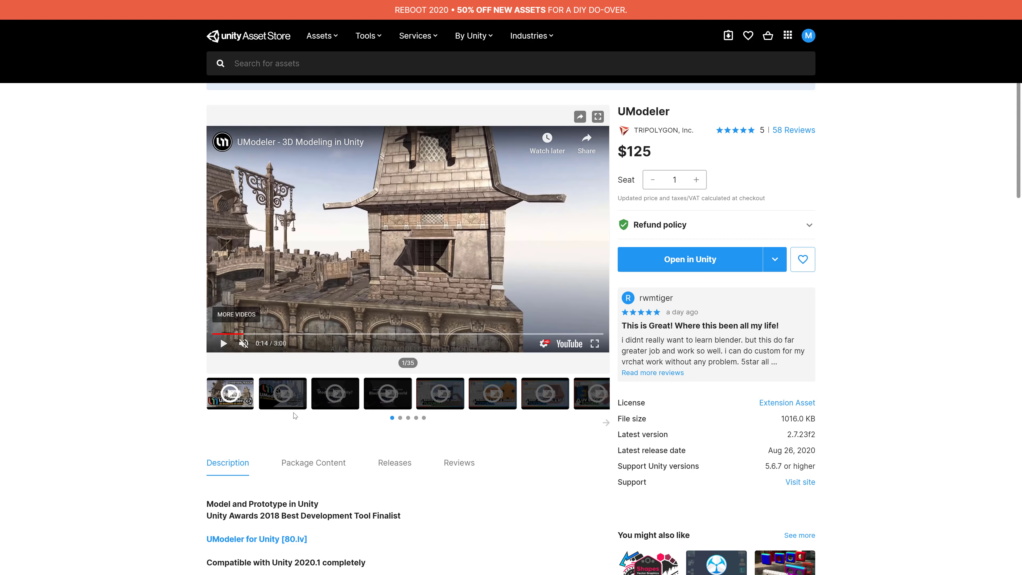
- Show the fourth page of UModeler screenshots, then return to Unity
{"action": "left_click", "coordinate": [417, 418]}
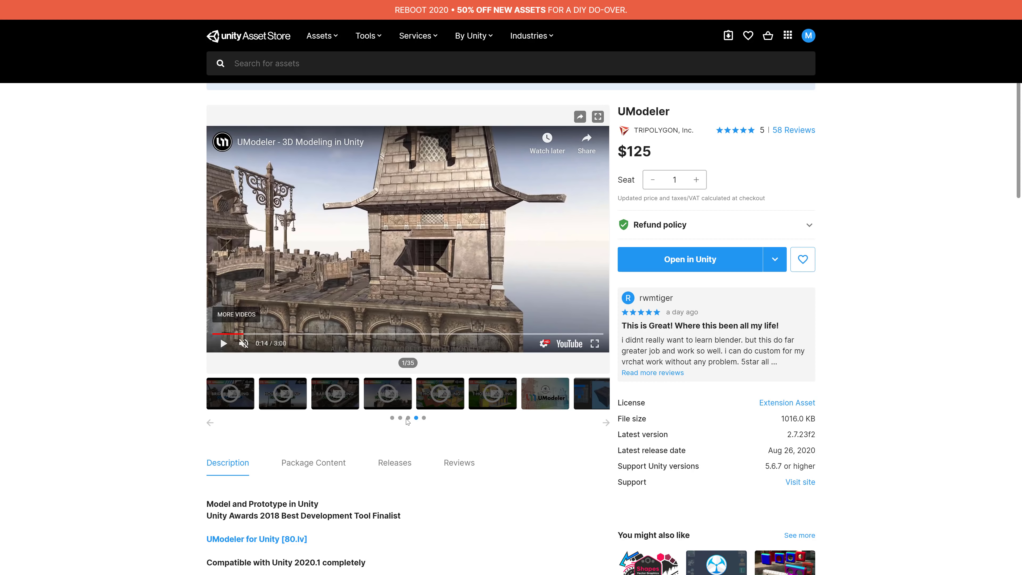
{"action": "key", "text": "alt+Tab"}
{"action": "key", "text": "alt+Tab"}
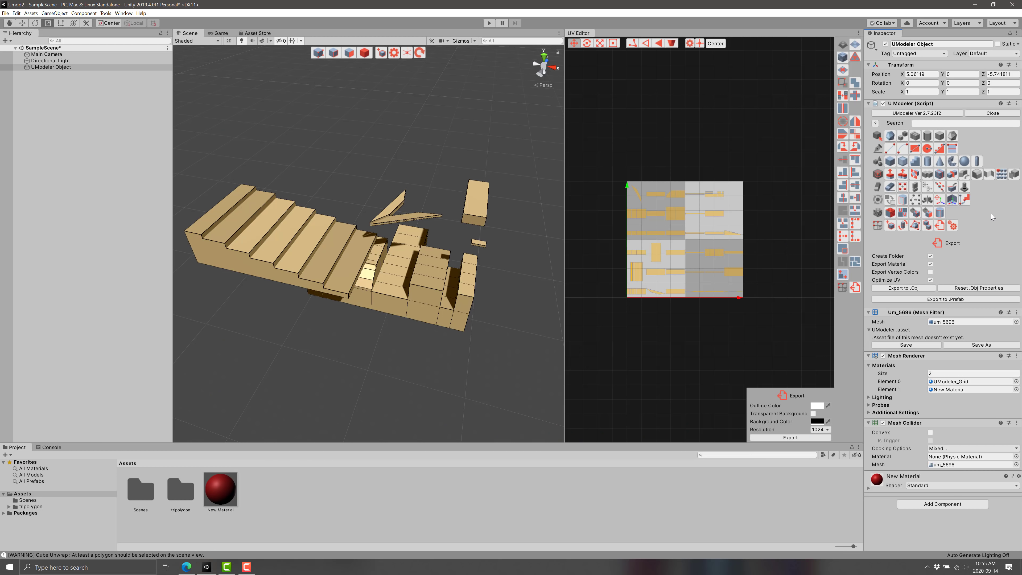
- Return to the UModeler Asset Store page in the browser
{"action": "key", "text": "alt+Tab"}
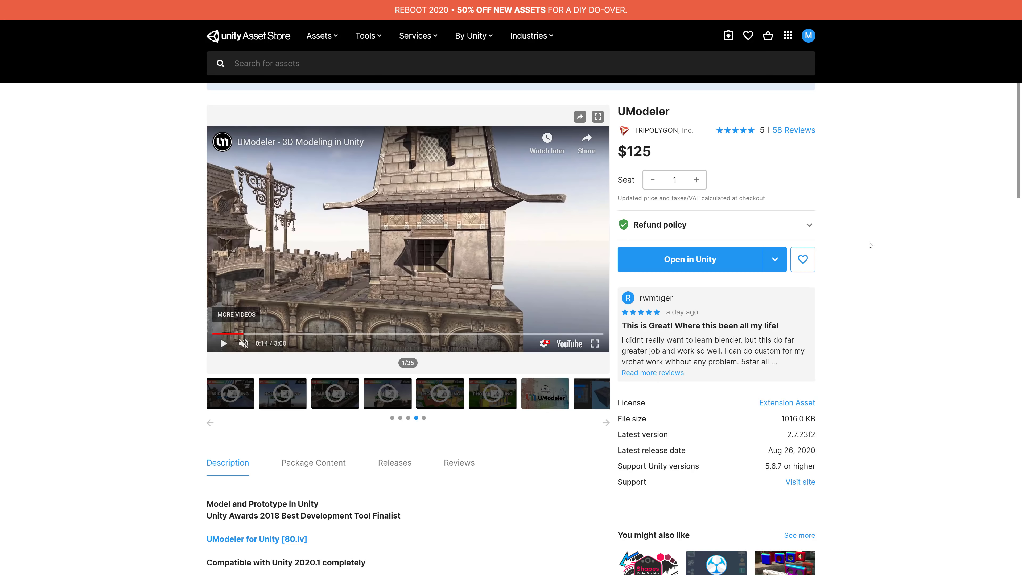
{"action": "scroll", "coordinate": [354, 474], "scroll_direction": "down", "scroll_amount": 5}
{"action": "scroll", "coordinate": [354, 475], "scroll_direction": "down", "scroll_amount": 9}
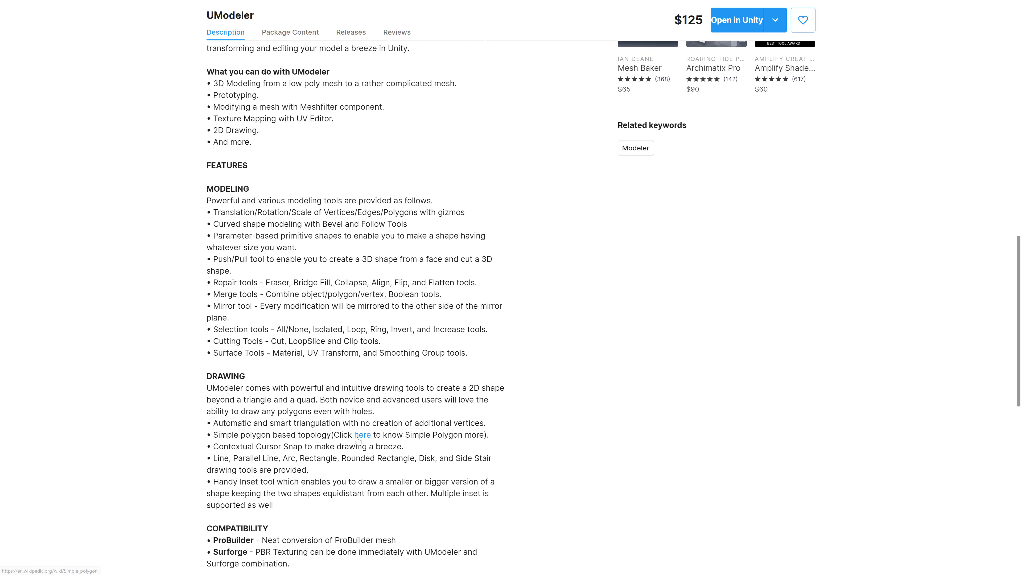
{"action": "scroll", "coordinate": [357, 443], "scroll_direction": "down", "scroll_amount": 2}
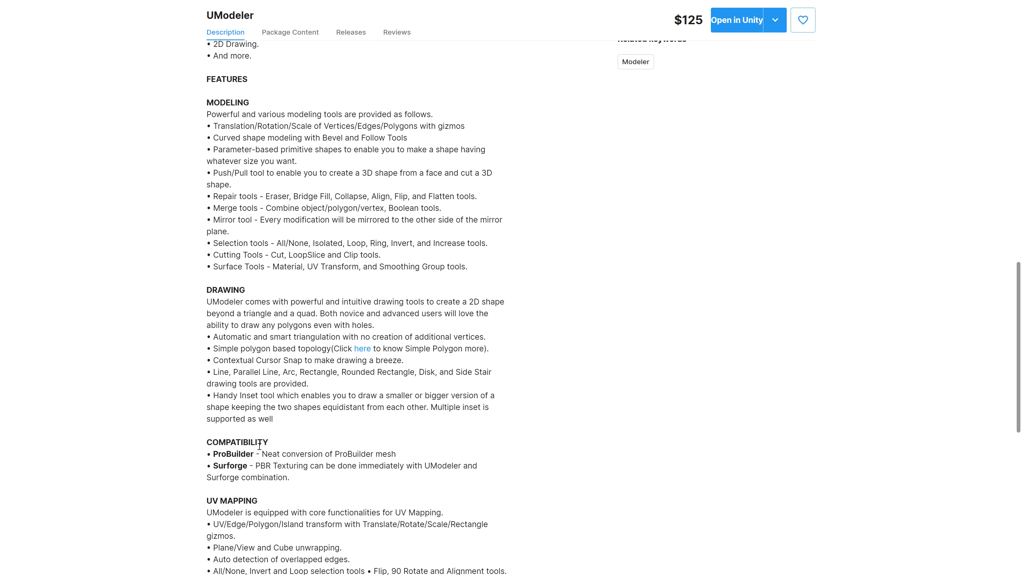
{"action": "scroll", "coordinate": [235, 463], "scroll_direction": "down", "scroll_amount": 7}
{"action": "scroll", "coordinate": [262, 439], "scroll_direction": "up", "scroll_amount": 5}
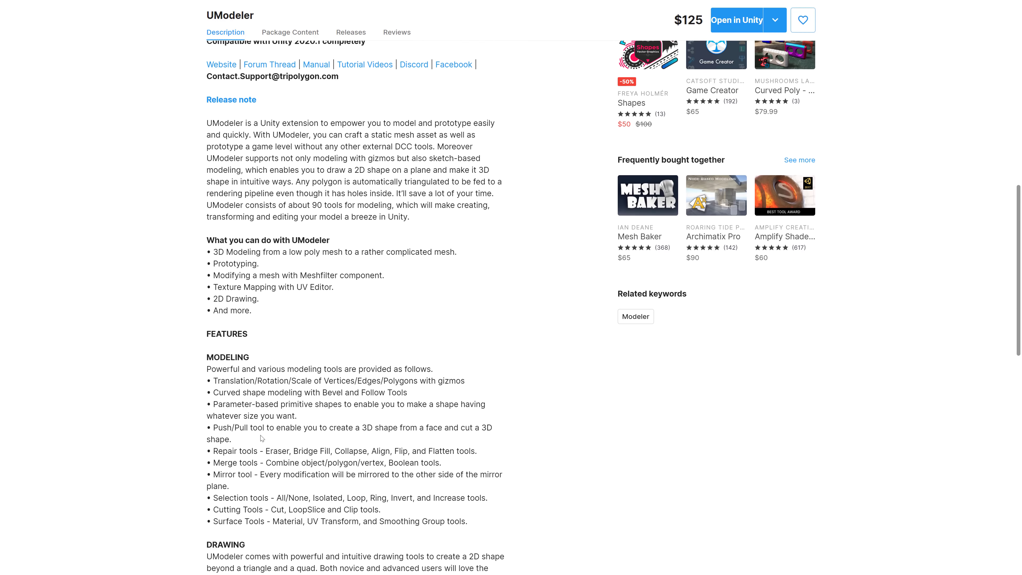
{"action": "scroll", "coordinate": [262, 439], "scroll_direction": "up", "scroll_amount": 10}
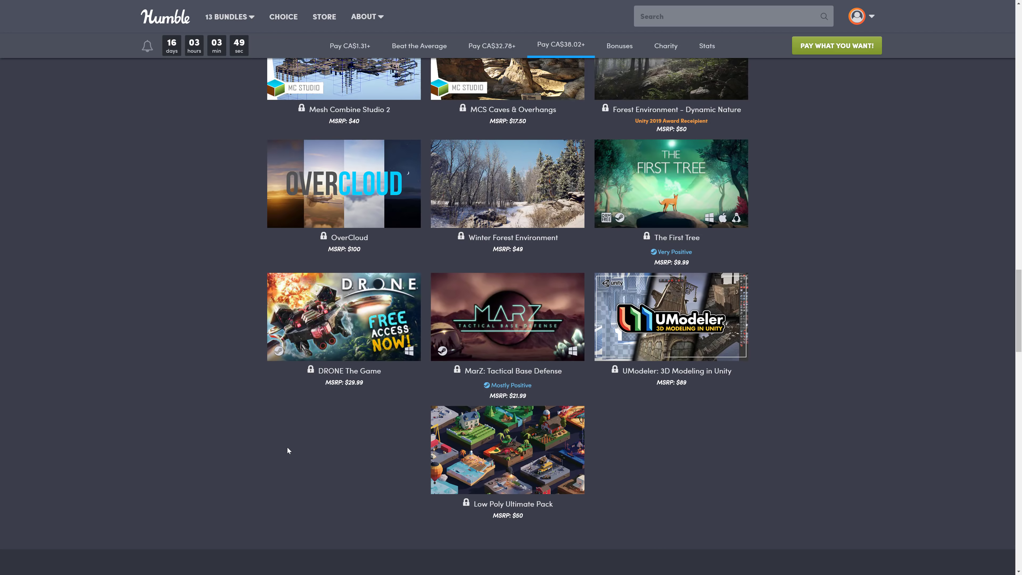
- Scroll the Humble Bundle Unity bundle to the CA$38.02 tier listing UModeler at $89 MSRP
{"action": "scroll", "coordinate": [860, 427], "scroll_direction": "up", "scroll_amount": 6}
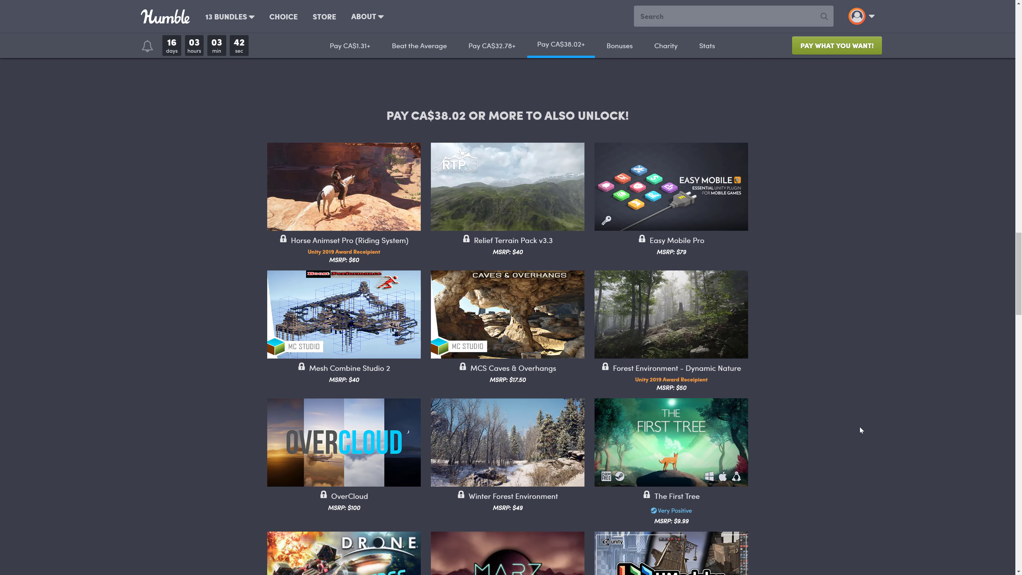
{"action": "scroll", "coordinate": [852, 429], "scroll_direction": "up", "scroll_amount": 15}
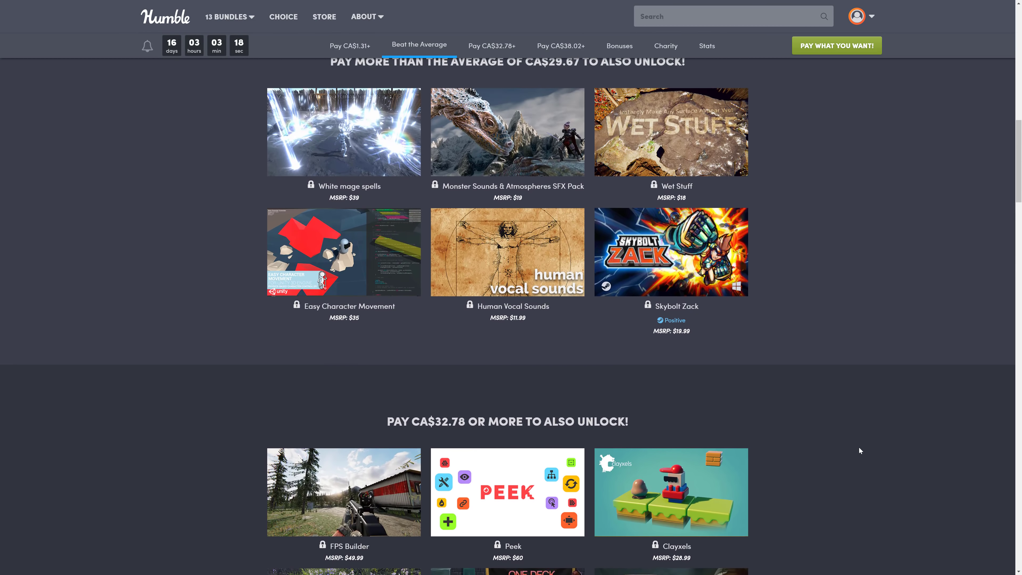
{"action": "scroll", "coordinate": [859, 448], "scroll_direction": "up", "scroll_amount": 10}
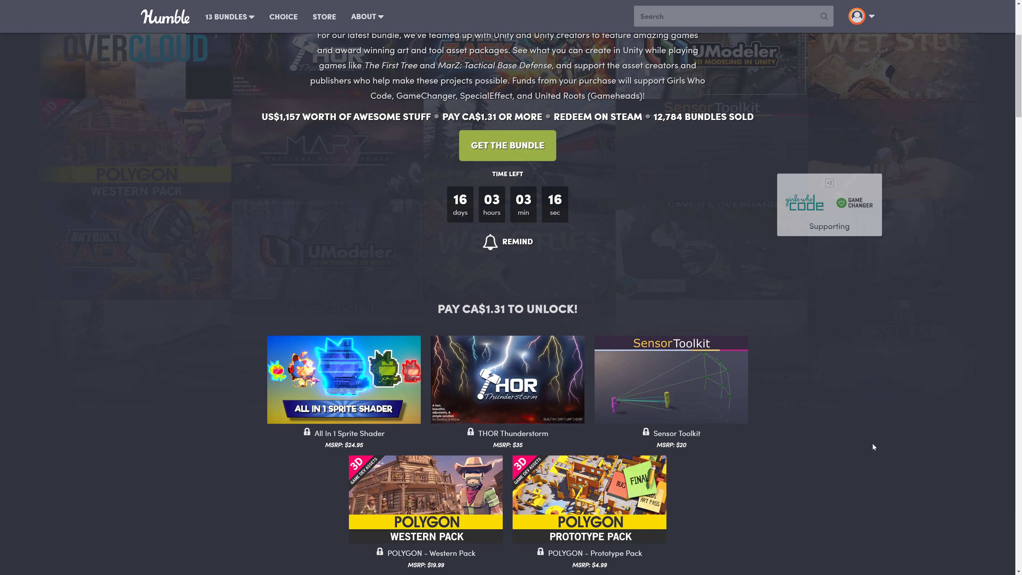
{"action": "scroll", "coordinate": [872, 443], "scroll_direction": "up", "scroll_amount": 2}
{"action": "scroll", "coordinate": [870, 449], "scroll_direction": "down", "scroll_amount": 5}
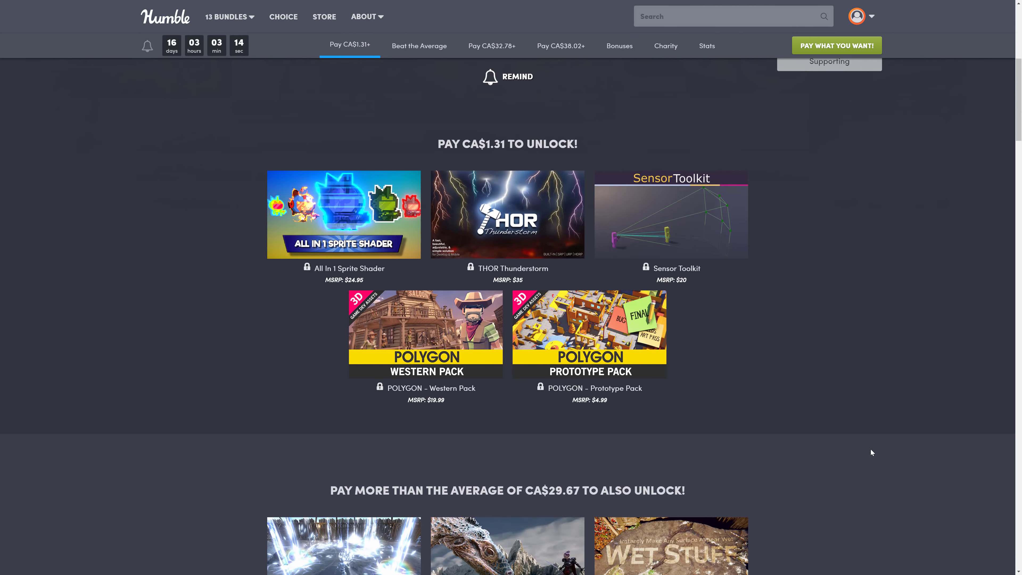
{"action": "scroll", "coordinate": [870, 449], "scroll_direction": "down", "scroll_amount": 4}
{"action": "scroll", "coordinate": [835, 428], "scroll_direction": "down", "scroll_amount": 4}
{"action": "scroll", "coordinate": [839, 418], "scroll_direction": "down", "scroll_amount": 10}
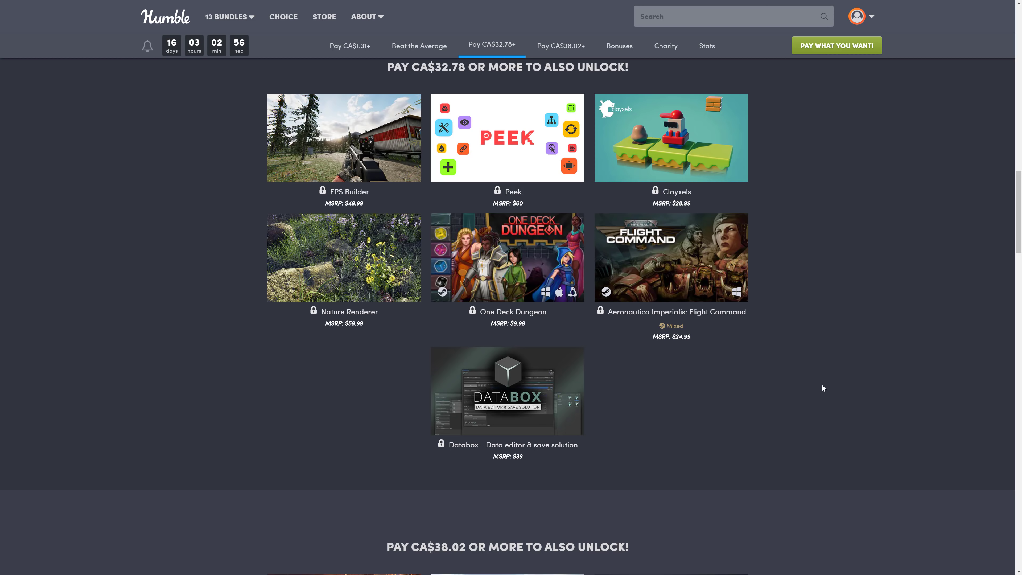
{"action": "scroll", "coordinate": [807, 372], "scroll_direction": "down", "scroll_amount": 8}
{"action": "scroll", "coordinate": [862, 378], "scroll_direction": "down", "scroll_amount": 5}
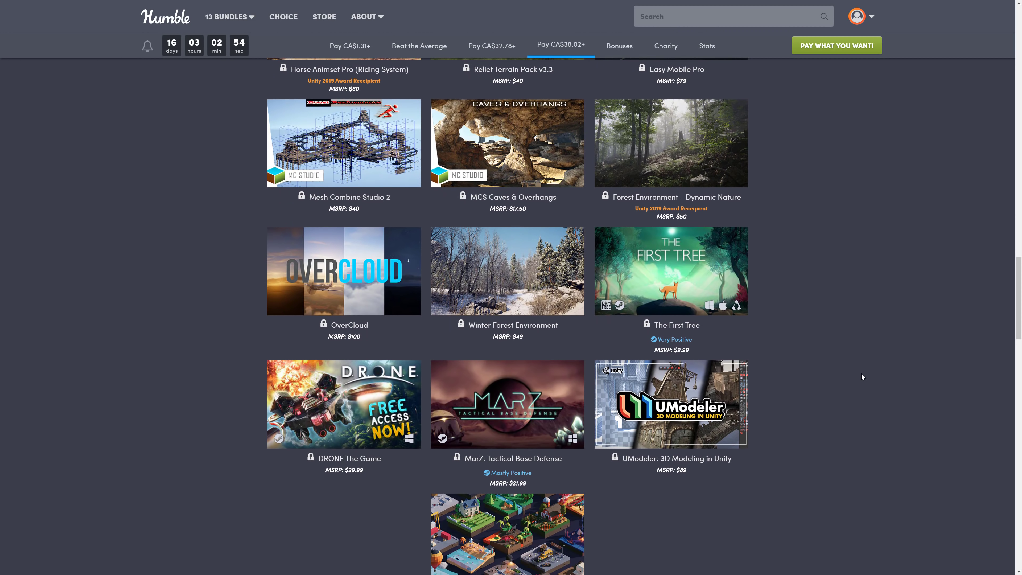